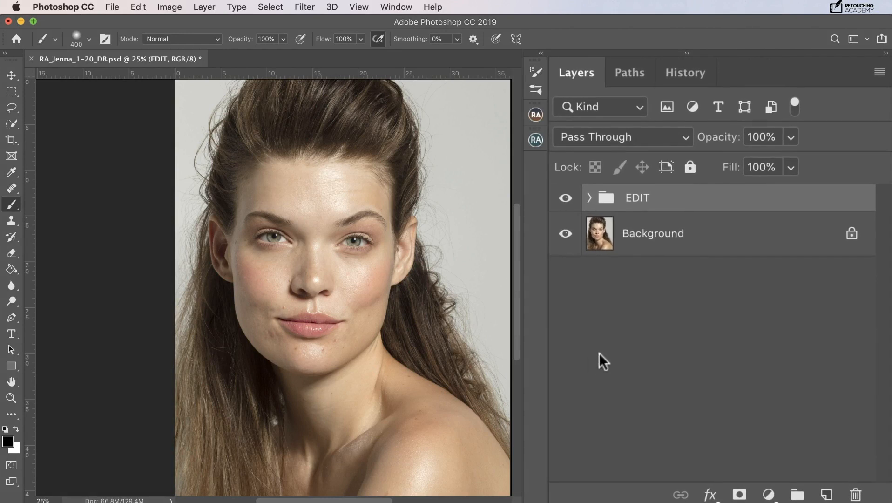
- Make the RT group inside the EDIT group visible and look through the layers it contains
{"action": "left_click", "coordinate": [589, 198]}
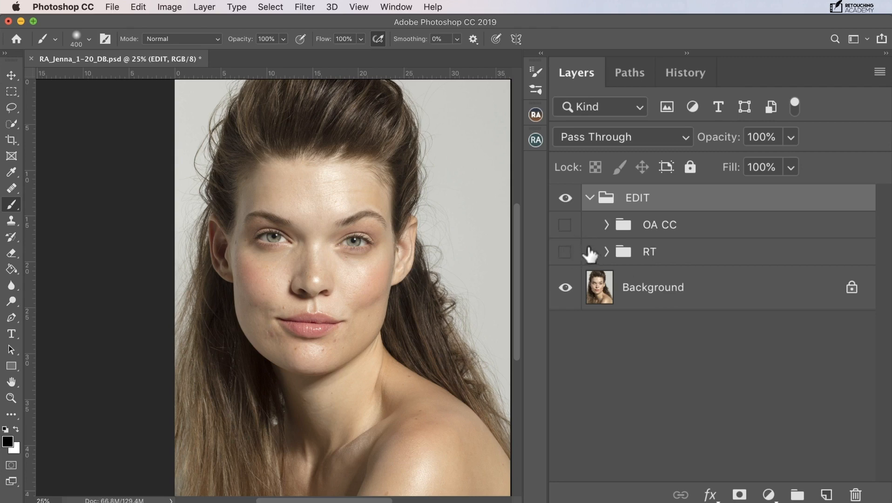
{"action": "left_click", "coordinate": [566, 251]}
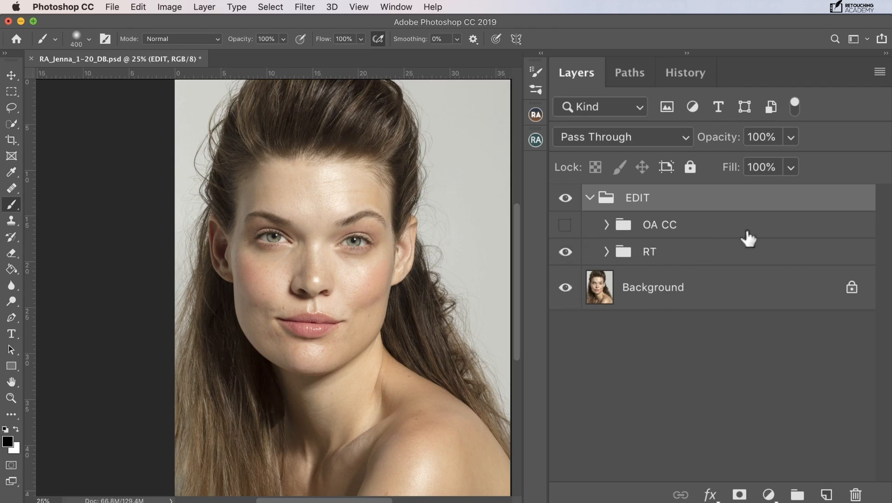
{"action": "left_click", "coordinate": [608, 256]}
{"action": "left_click", "coordinate": [606, 251]}
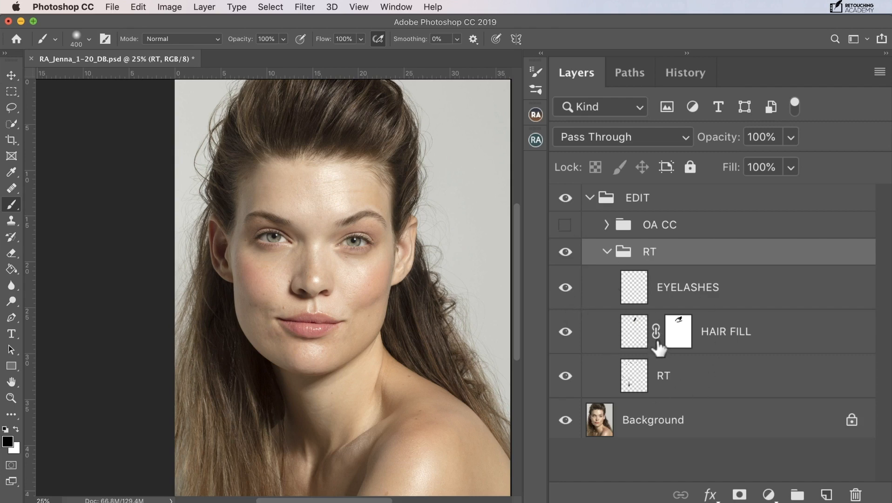
{"action": "left_click", "coordinate": [606, 251]}
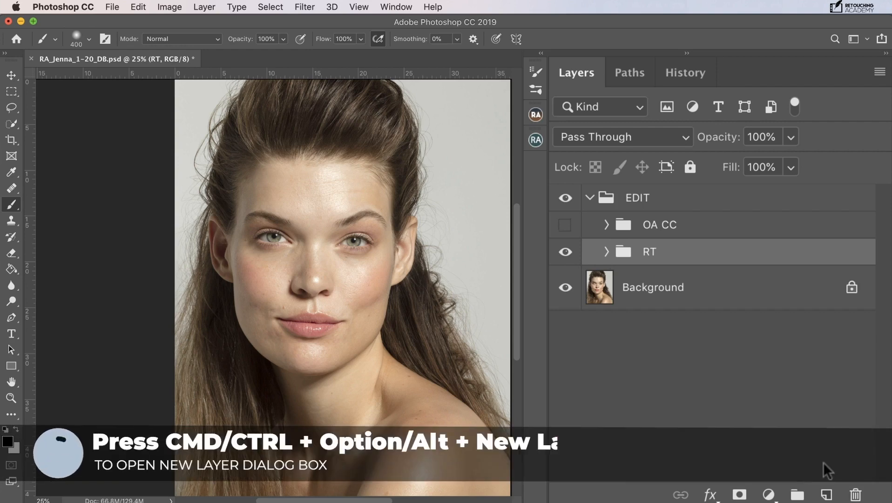
- Create a layer named D&B above the RT group in Soft Light mode, filled with the 50% gray neutral color
{"action": "left_click", "coordinate": [827, 495], "text": "alt+super"}
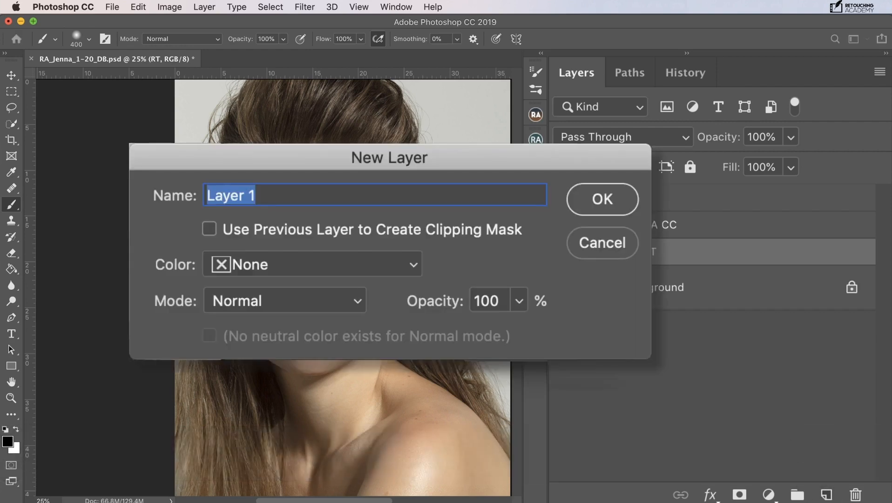
{"action": "key", "text": "BackSpace"}
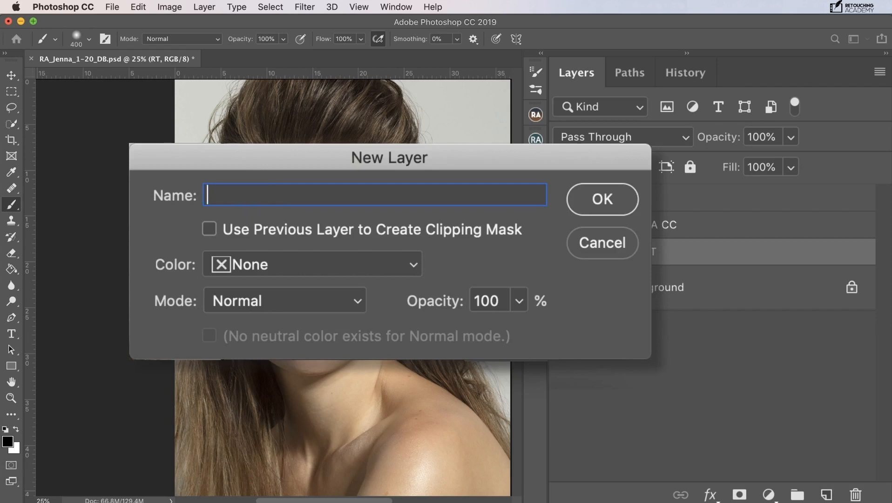
{"action": "type", "text": "D&B"}
{"action": "left_click", "coordinate": [245, 301]}
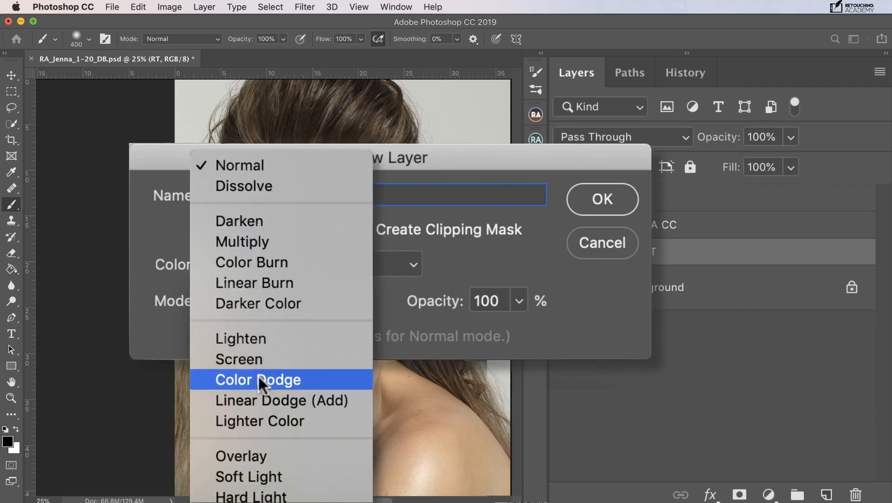
{"action": "left_click", "coordinate": [266, 475]}
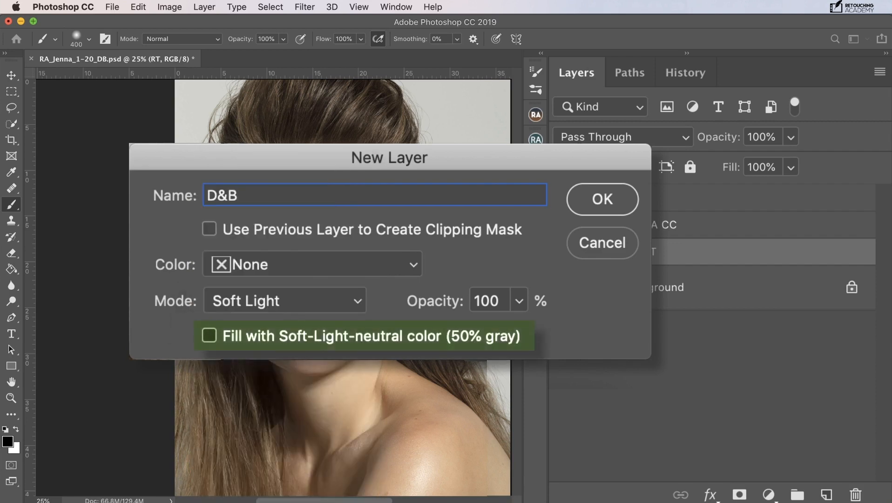
{"action": "left_click", "coordinate": [209, 335]}
{"action": "left_click", "coordinate": [600, 200]}
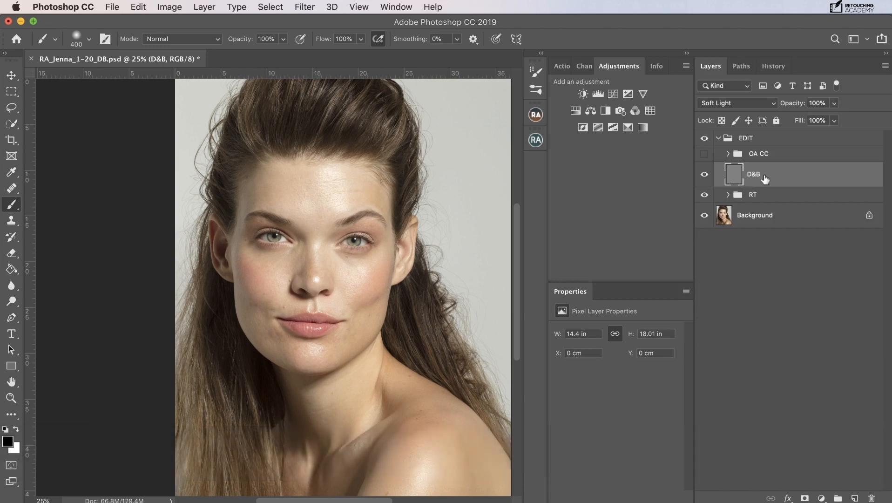
- Select the Dodge Tool from the toning tools
{"action": "key", "text": "o"}
{"action": "left_click", "coordinate": [18, 303]}
{"action": "right_click", "coordinate": [16, 303]}
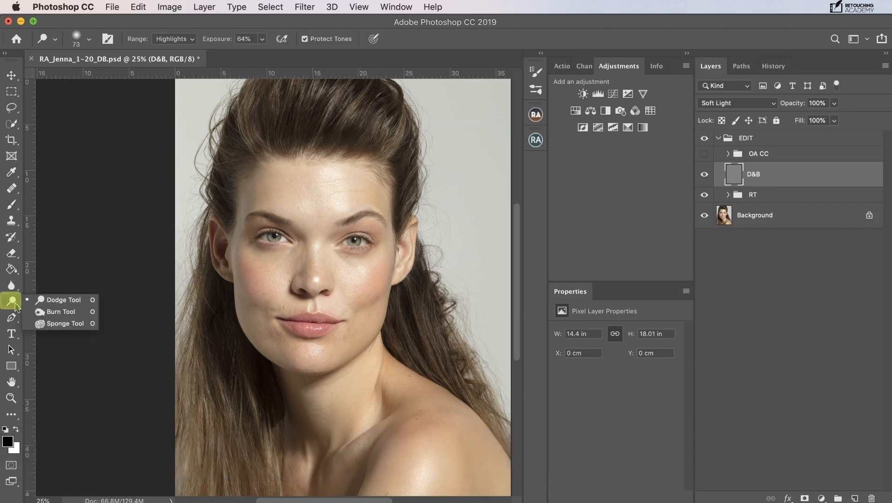
{"action": "left_click", "coordinate": [47, 301]}
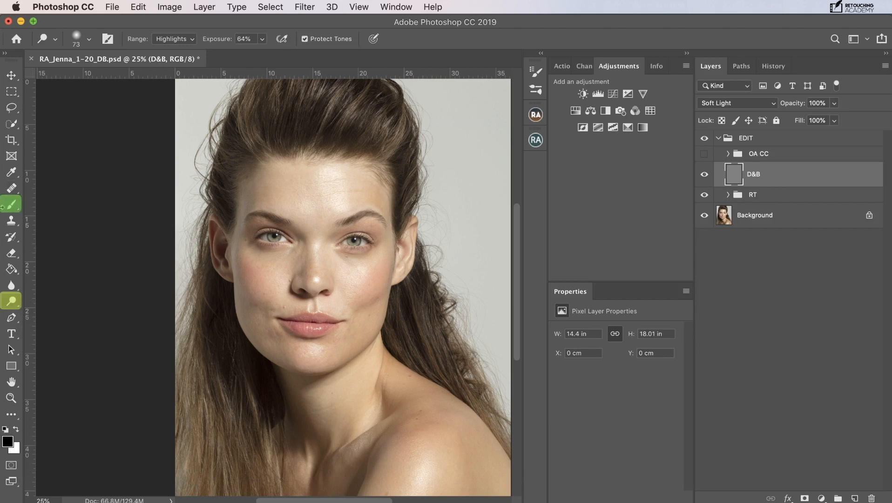
- Set up the Brush tool with white as the foreground color and a flow of 1%
{"action": "left_click", "coordinate": [12, 204]}
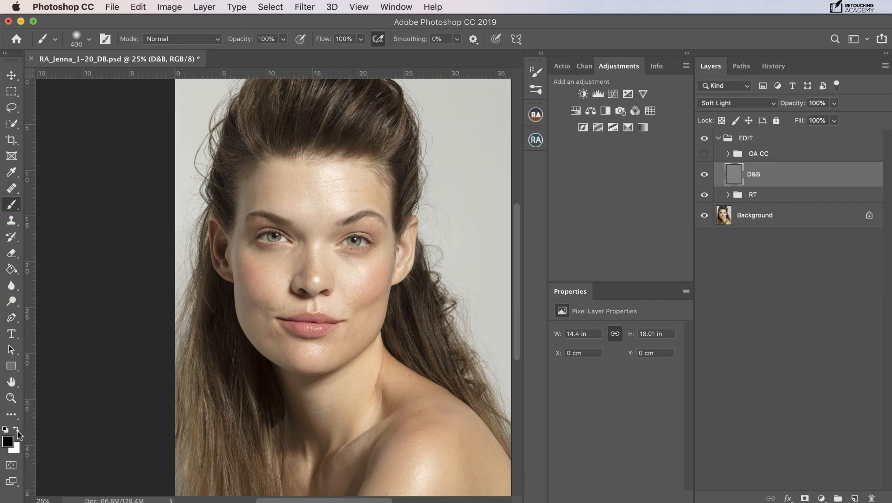
{"action": "key", "text": "x"}
{"action": "left_click", "coordinate": [361, 39]}
{"action": "left_click_drag", "start_coordinate": [363, 60], "coordinate": [291, 60]}
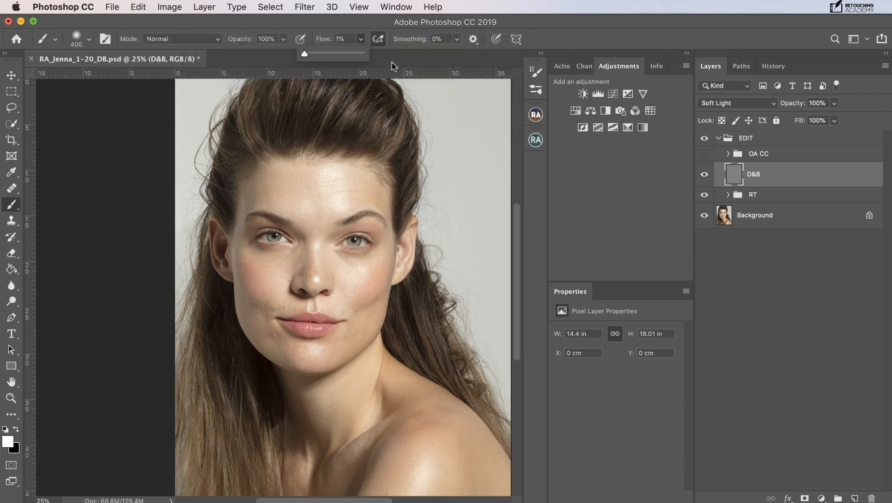
{"action": "left_click", "coordinate": [379, 39]}
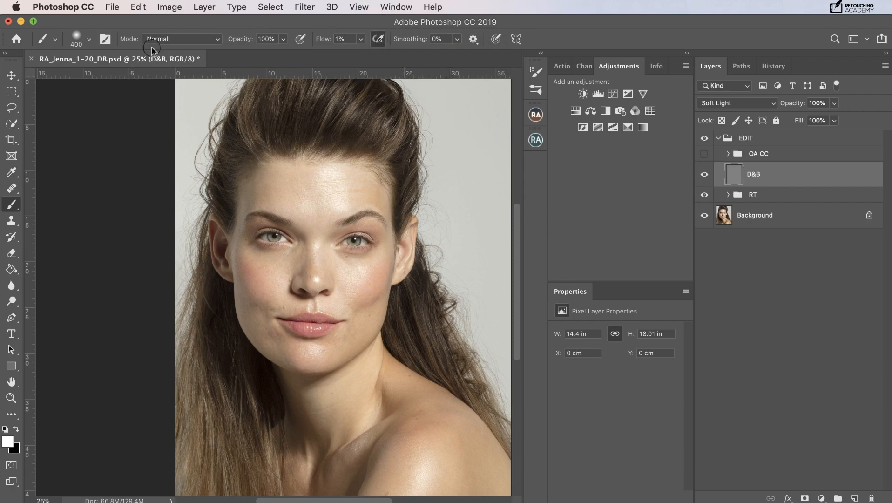
- Enable Transfer in the brush settings and choose a control for the Flow Jitter
{"action": "left_click", "coordinate": [105, 39]}
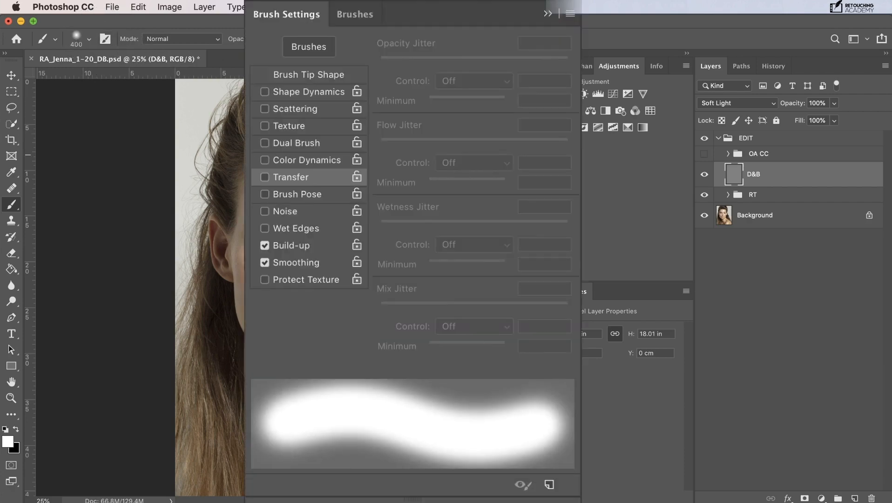
{"action": "left_click", "coordinate": [270, 178]}
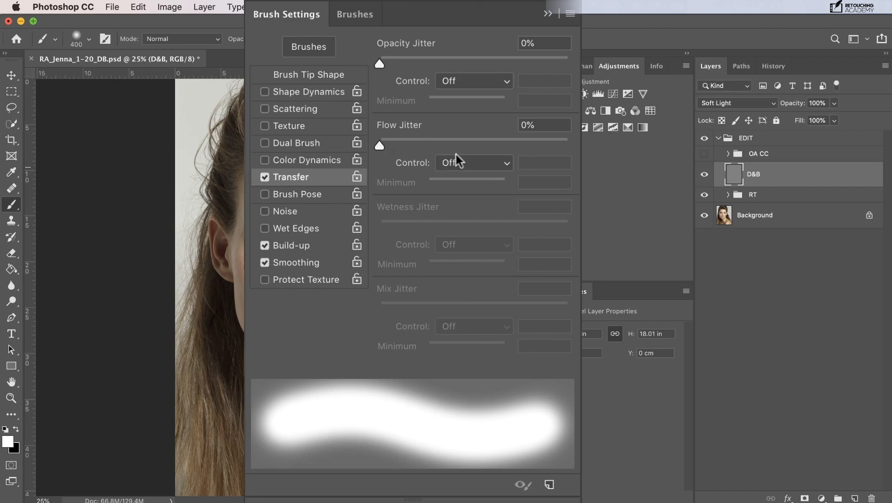
{"action": "left_click", "coordinate": [458, 166]}
{"action": "left_click", "coordinate": [470, 186]}
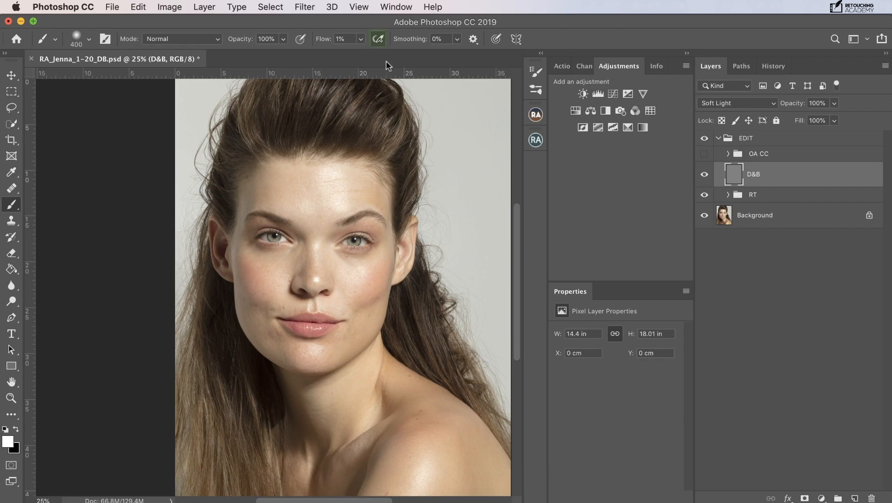
{"action": "left_click", "coordinate": [379, 40]}
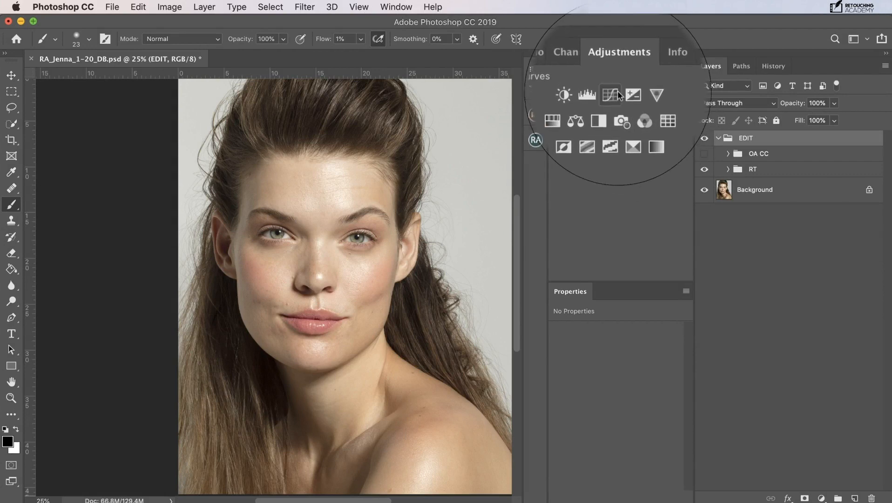
- Add a Curves adjustment that brightens the midtones, with a point at input 92 and output 144, and invert its mask to black
{"action": "left_click", "coordinate": [614, 93]}
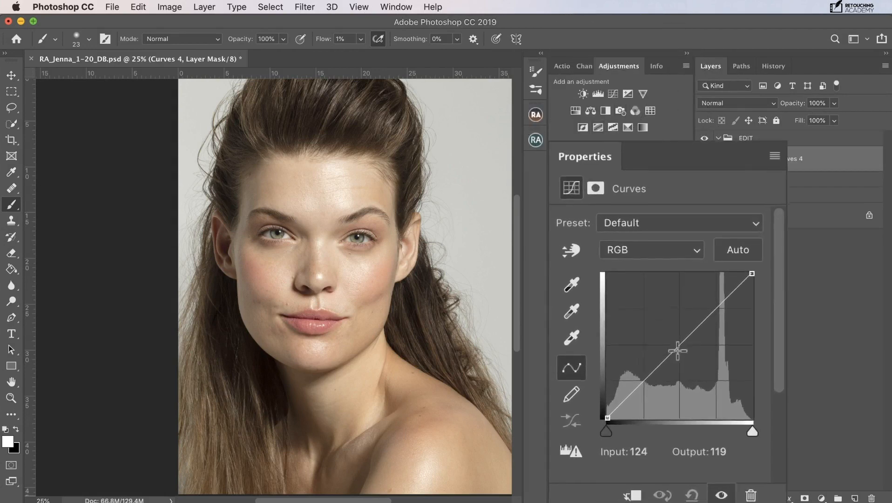
{"action": "left_click_drag", "start_coordinate": [677, 347], "coordinate": [662, 333]}
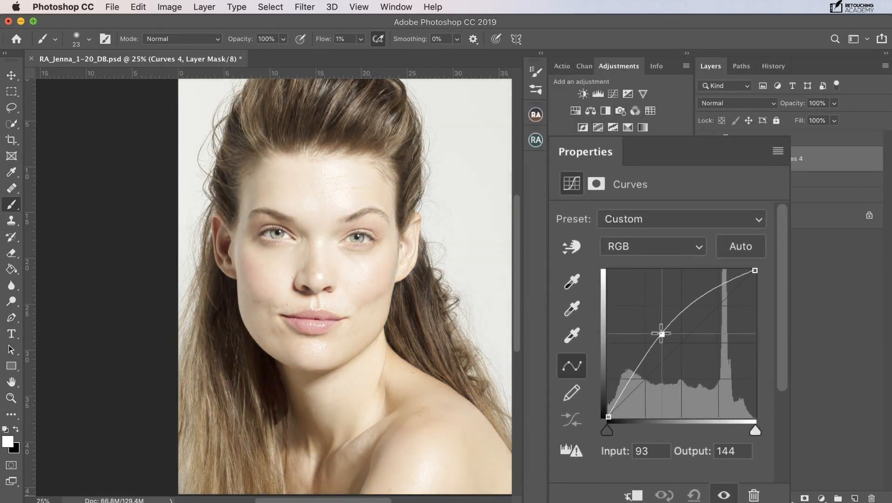
{"action": "key", "text": "super+i"}
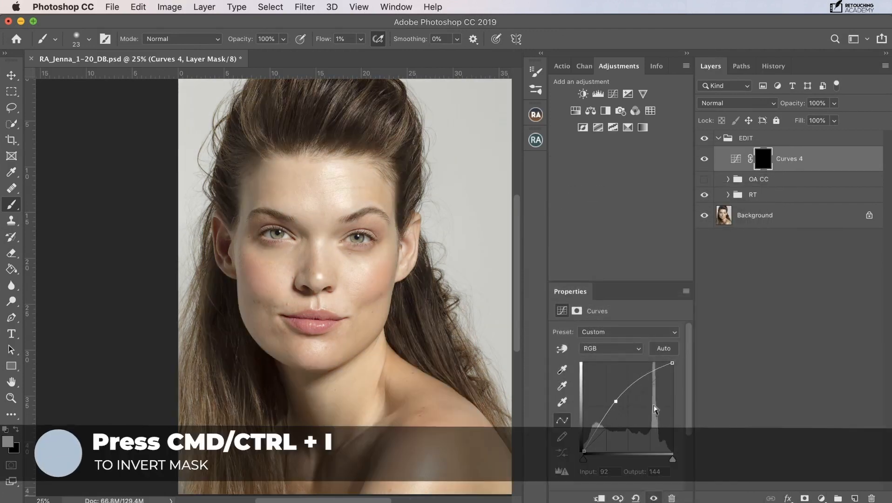
- Rename the brightening Curves layer as DODGE
{"action": "double_click", "coordinate": [798, 158]}
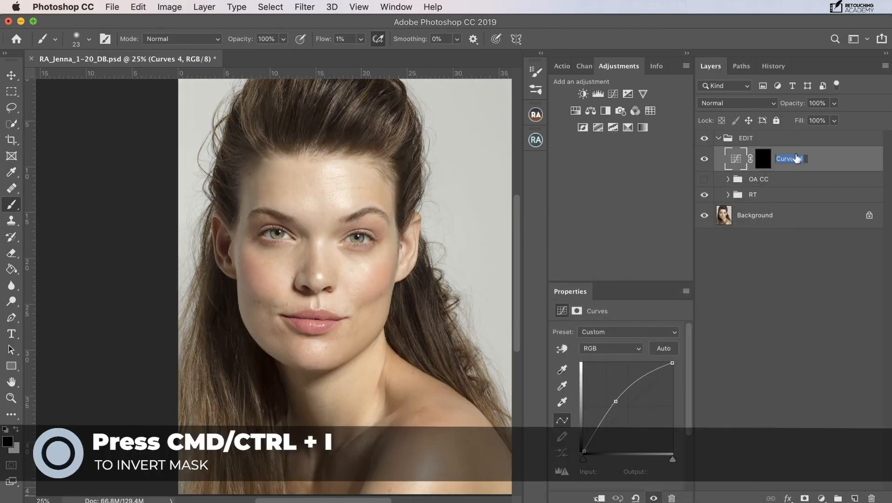
{"action": "type", "text": "DODGE"}
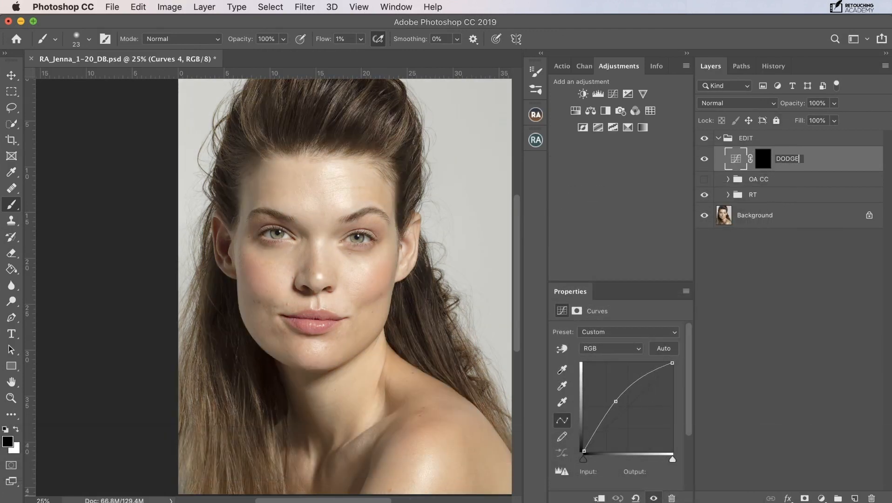
{"action": "key", "text": "Return"}
- Add a second Curves adjustment that darkens the midtones from input 159 to output 96 and lowers the white point to output 226
{"action": "left_click", "coordinate": [613, 93]}
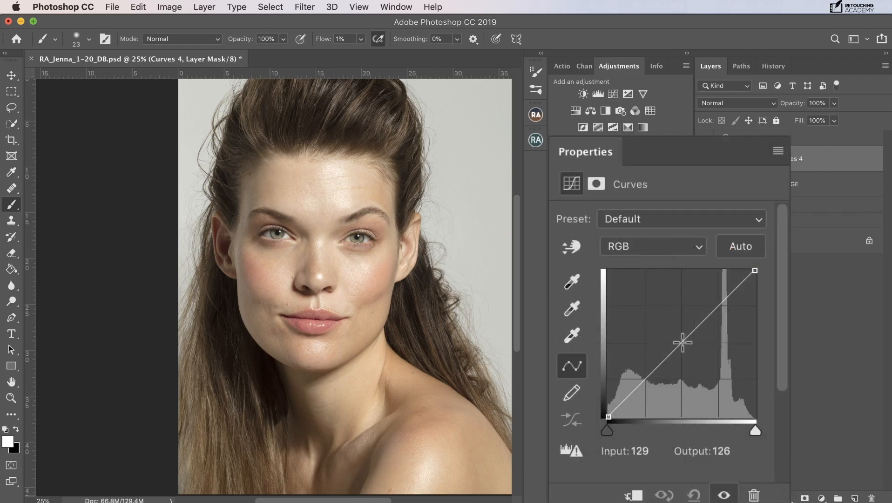
{"action": "left_click_drag", "start_coordinate": [683, 343], "coordinate": [700, 362]}
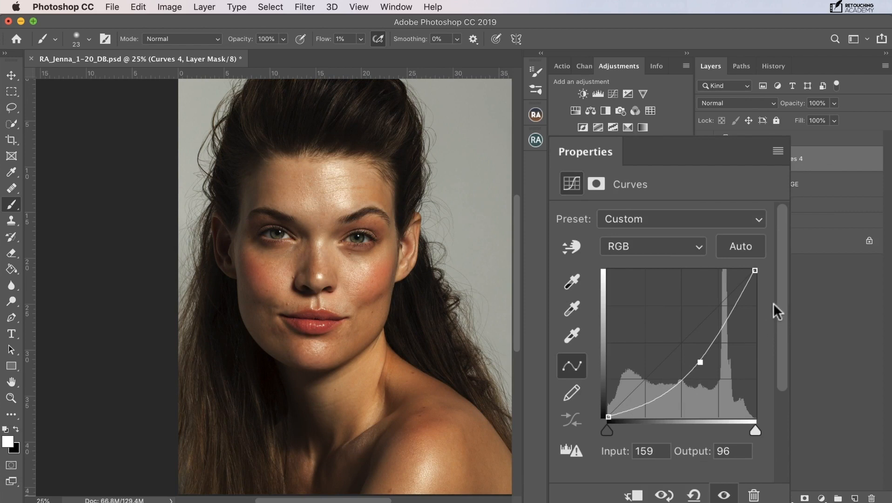
{"action": "left_click", "coordinate": [755, 270]}
{"action": "left_click_drag", "start_coordinate": [755, 271], "coordinate": [758, 290]}
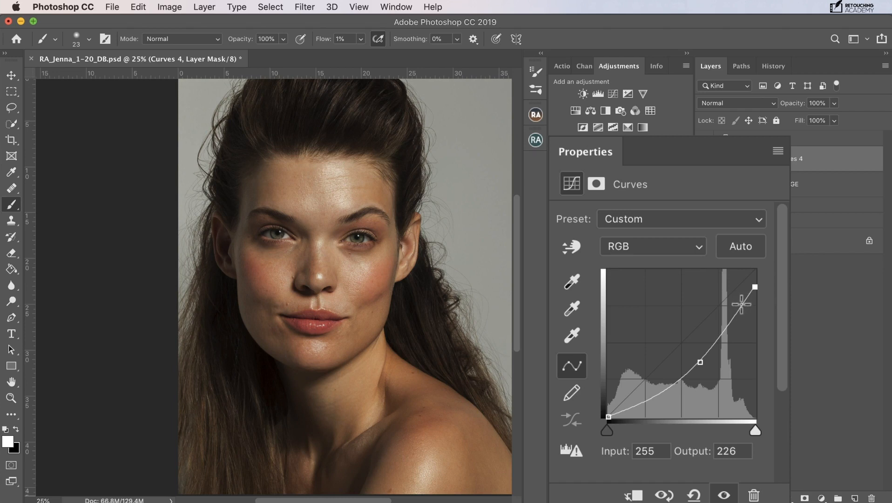
- Shift the darkening curve's Red white point to input 250 and lower its Blue white point to output 242
{"action": "left_click", "coordinate": [627, 246]}
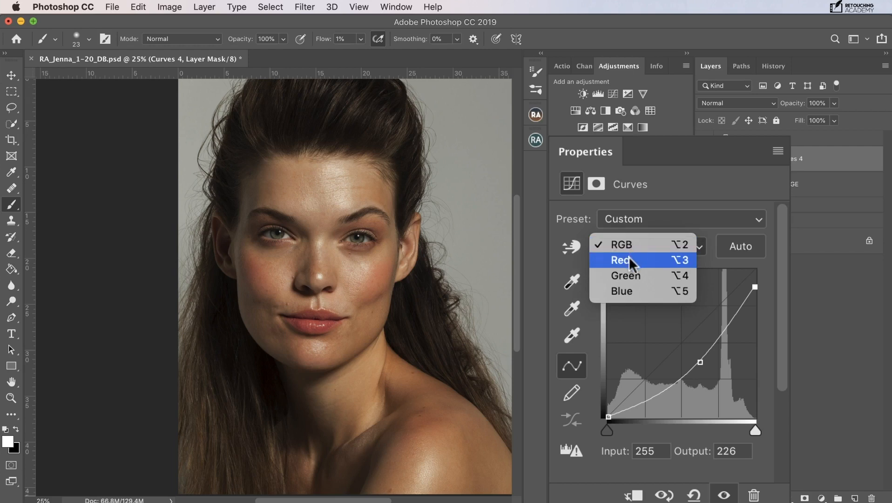
{"action": "left_click", "coordinate": [648, 259]}
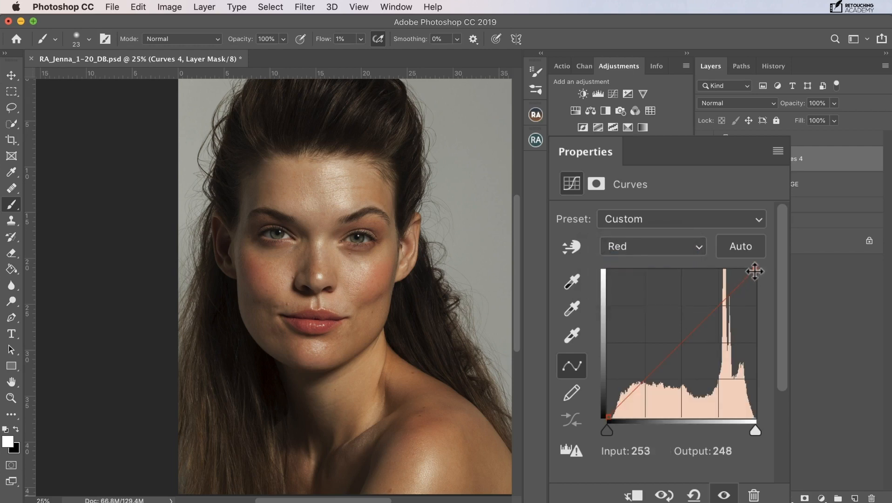
{"action": "left_click_drag", "start_coordinate": [755, 271], "coordinate": [751, 267]}
{"action": "left_click", "coordinate": [656, 245]}
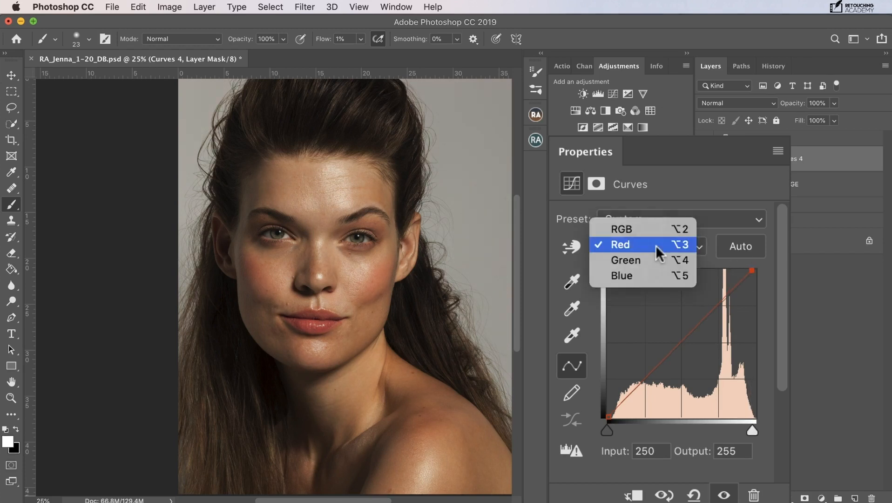
{"action": "left_click", "coordinate": [650, 274]}
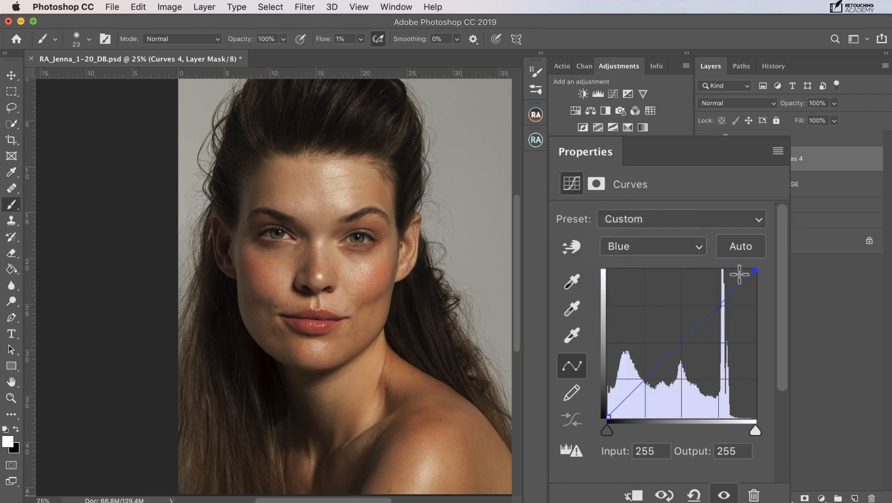
{"action": "left_click_drag", "start_coordinate": [757, 272], "coordinate": [764, 280]}
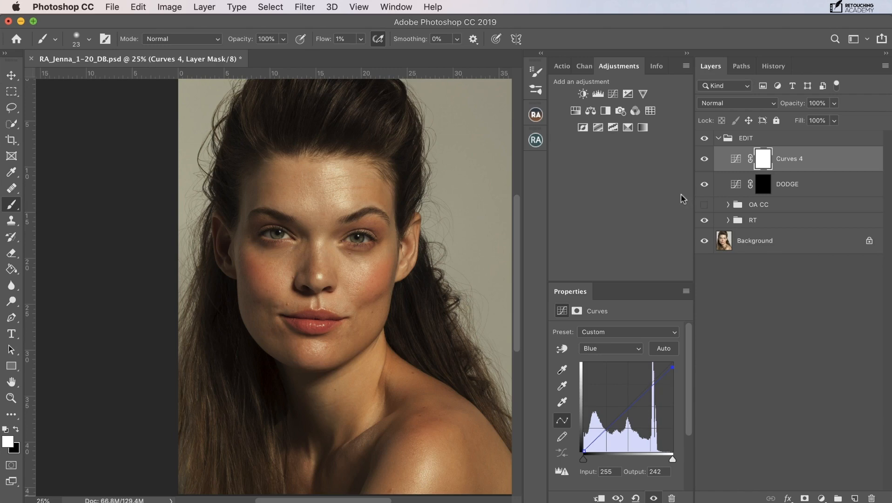
- Invert the darkening Curves layer's mask to black and rename the layer as BURN
{"action": "left_click", "coordinate": [766, 165]}
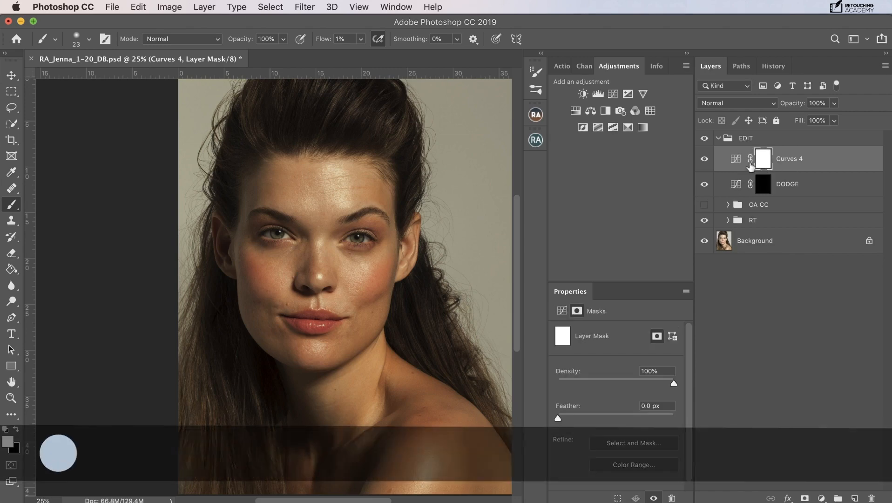
{"action": "key", "text": "super+i"}
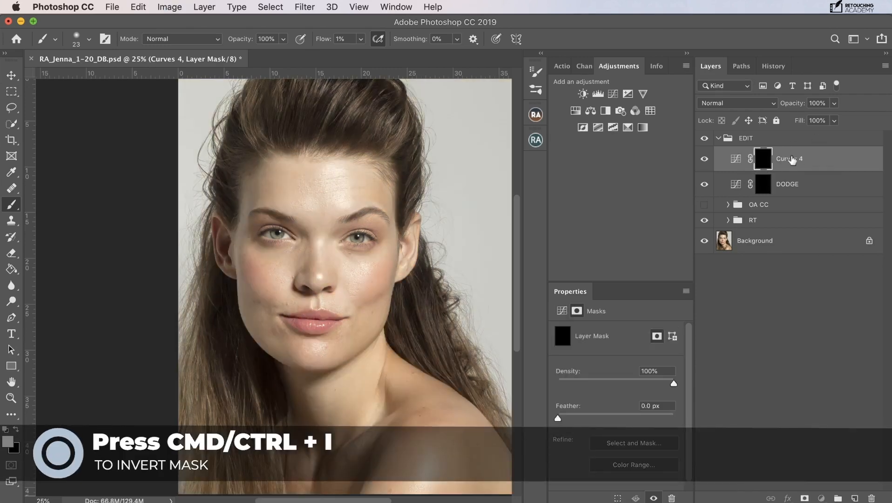
{"action": "double_click", "coordinate": [789, 159]}
{"action": "type", "text": "BURN"}
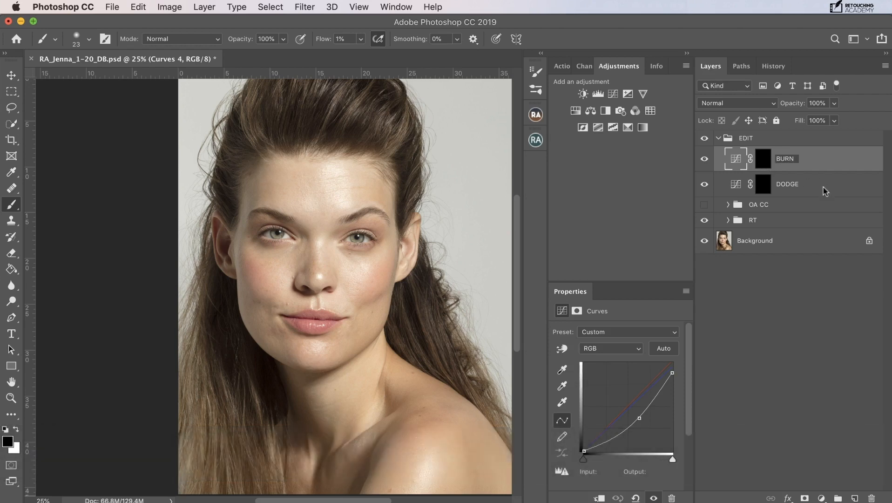
- Group the BURN and DODGE Curves layers and name the group D&B
{"action": "left_click", "coordinate": [822, 190], "text": "shift"}
{"action": "key", "text": "super+g"}
{"action": "double_click", "coordinate": [765, 153]}
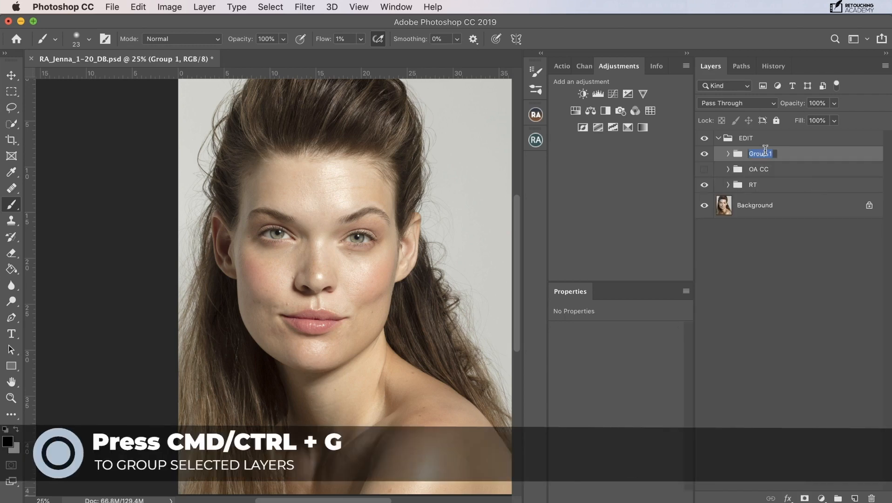
{"action": "type", "text": "D&B"}
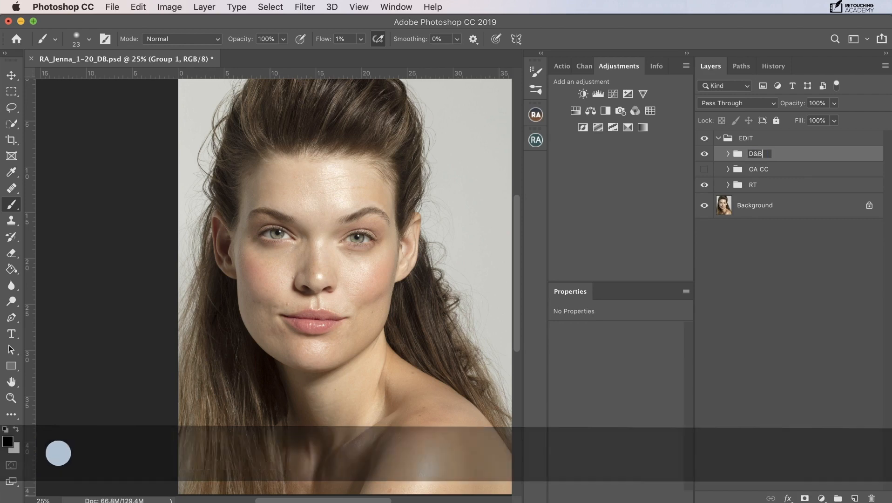
{"action": "key", "text": "Return"}
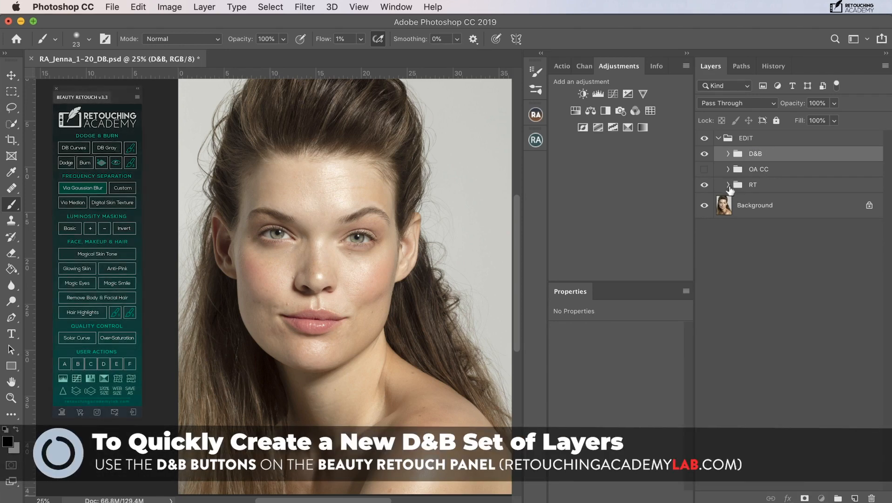
- Move the D&B group into the RT group above the EYELASHES layer and expand it to show its layers
{"action": "left_click", "coordinate": [728, 185]}
{"action": "left_click_drag", "start_coordinate": [778, 169], "coordinate": [778, 191]}
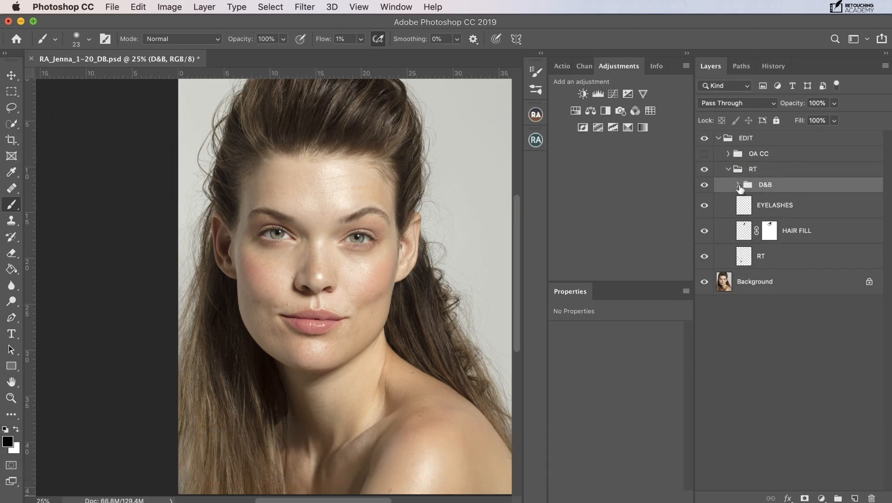
{"action": "left_click", "coordinate": [738, 185]}
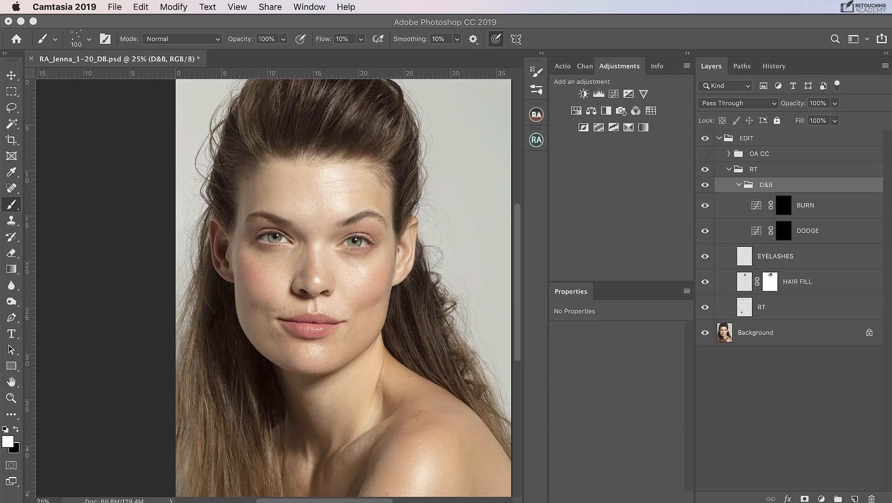
- Collapse the EDIT group and add two new empty layers above it
{"action": "key", "text": "bracketleft"}
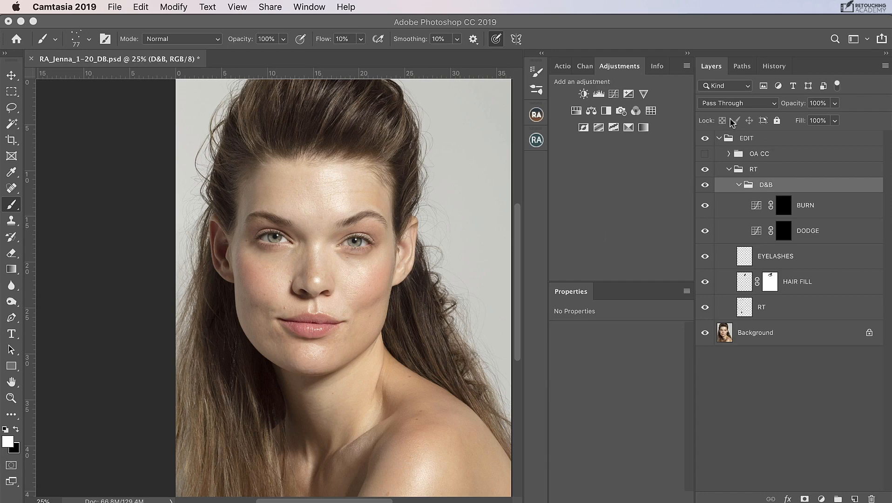
{"action": "left_click", "coordinate": [719, 137]}
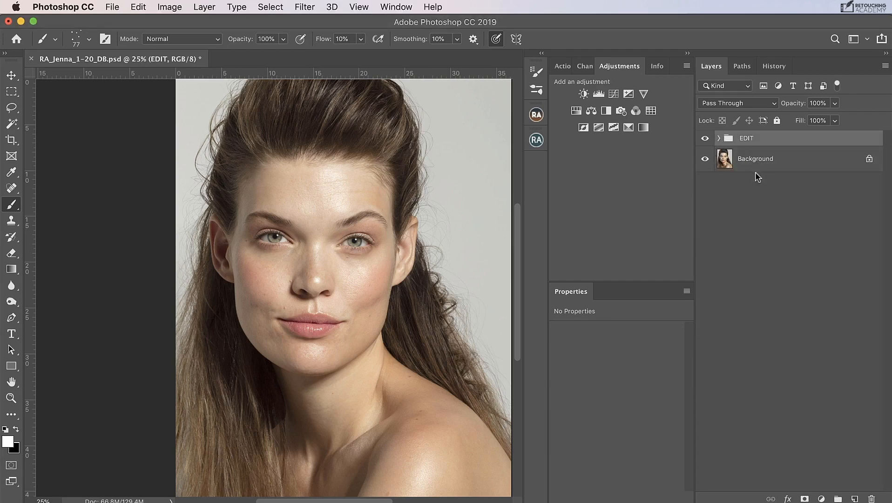
{"action": "left_click", "coordinate": [854, 499]}
{"action": "left_click", "coordinate": [854, 499]}
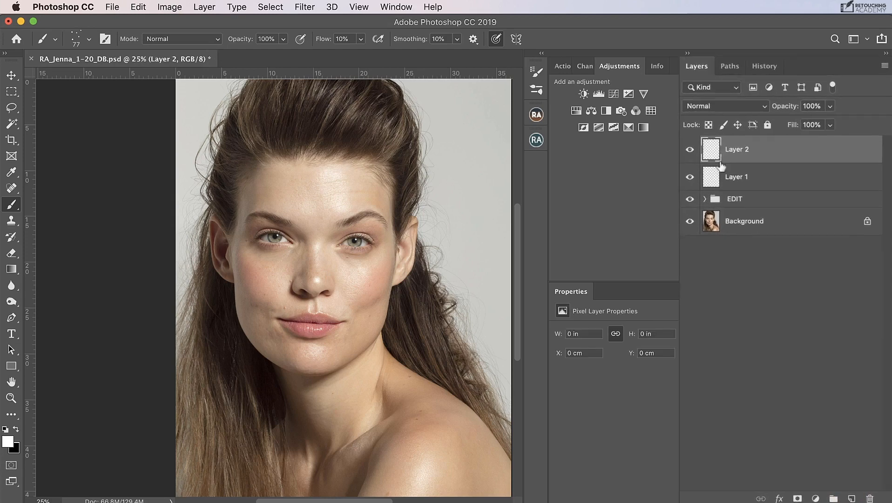
- Rename the lower new layer as DODGE and give it a green colour label
{"action": "double_click", "coordinate": [757, 167]}
{"action": "key", "text": "BackSpace"}
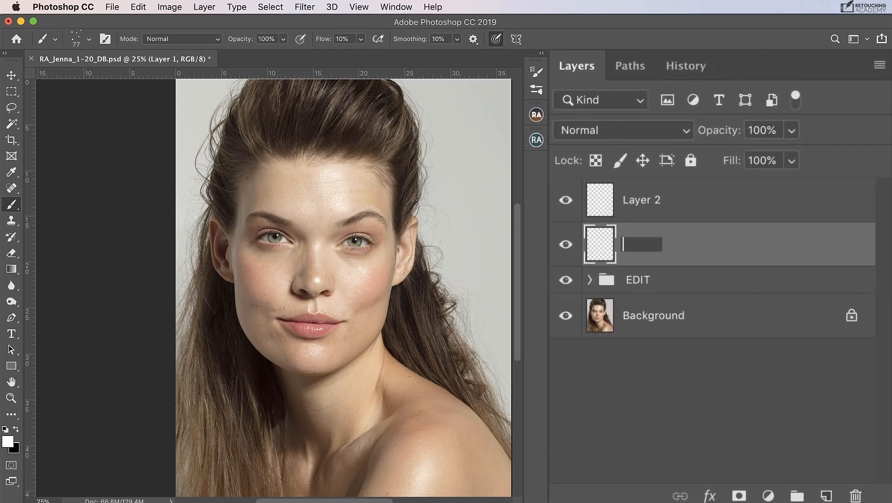
{"action": "type", "text": "DODGE"}
{"action": "left_click", "coordinate": [689, 260]}
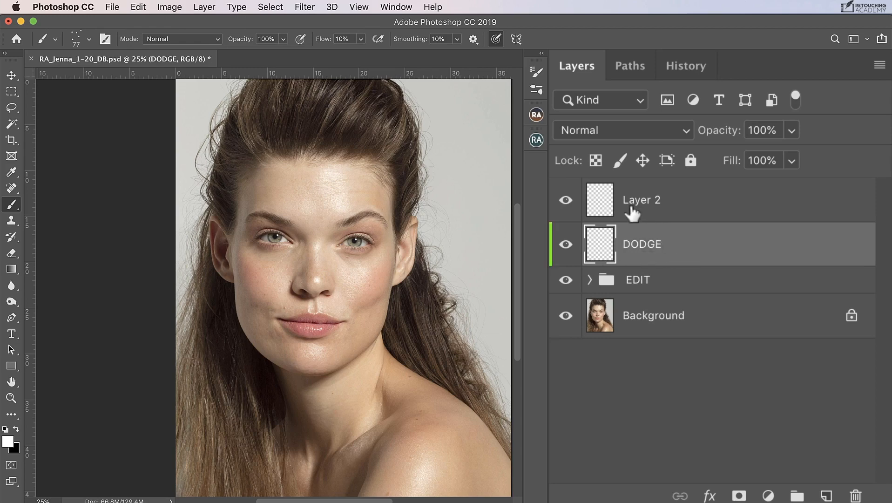
- Rename the upper new layer as BURN and give it a violet colour label
{"action": "double_click", "coordinate": [642, 199]}
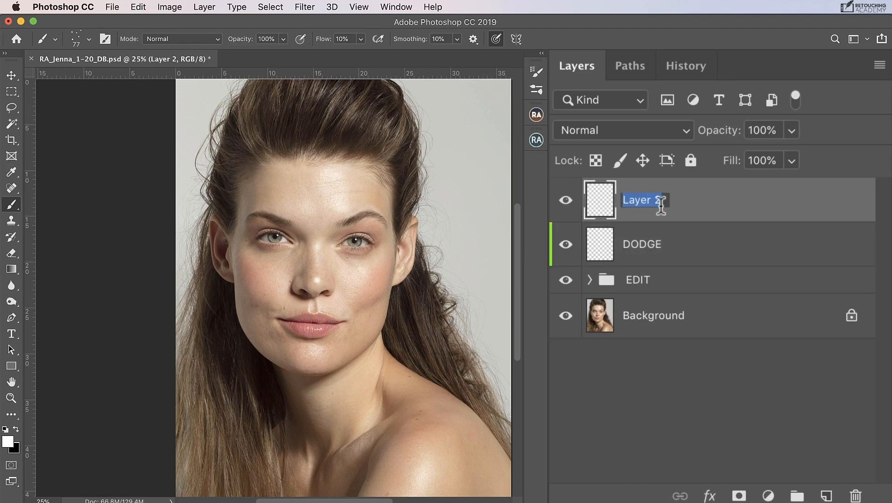
{"action": "key", "text": "BackSpace"}
{"action": "type", "text": "BURN"}
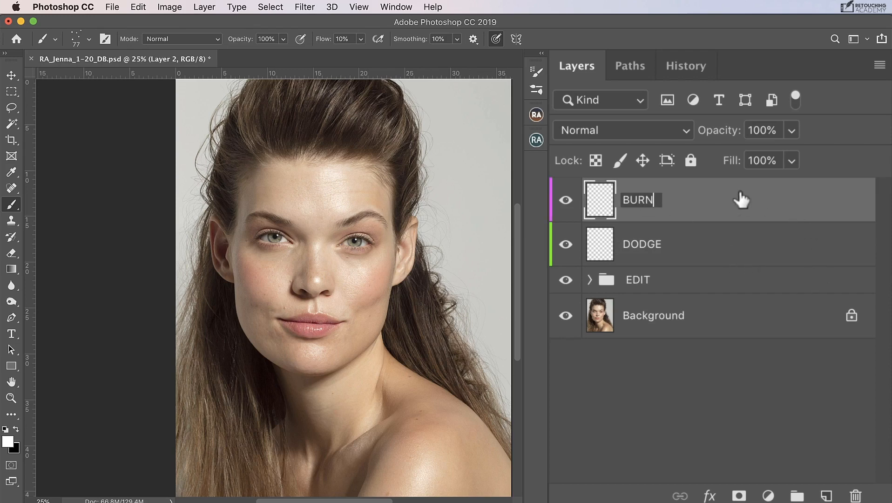
{"action": "key", "text": "Return"}
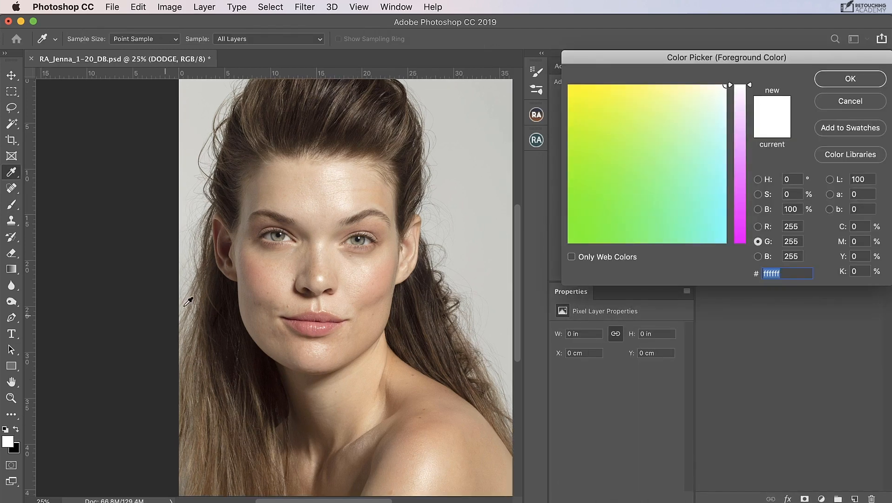
- Set the foreground colour to bright green and activate the Brush tool for the DODGE layer
{"action": "left_click", "coordinate": [569, 241]}
{"action": "left_click", "coordinate": [831, 86]}
{"action": "key", "text": "b"}
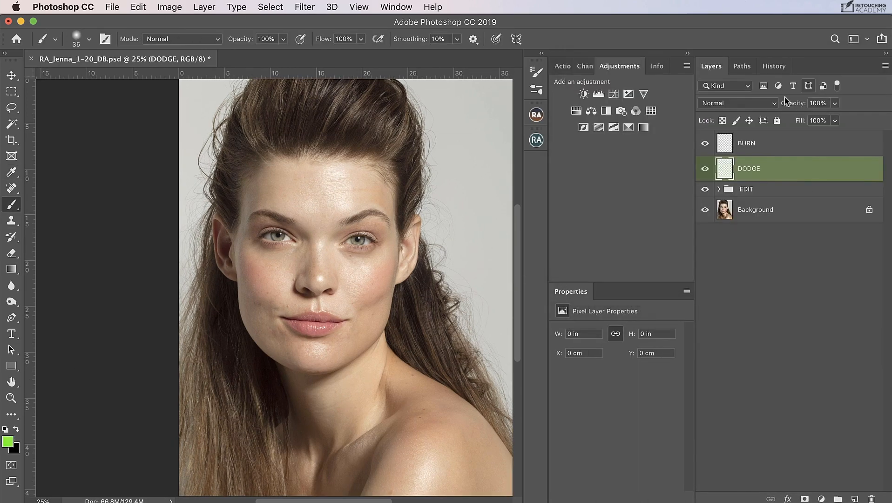
- Paint green strokes on the DODGE layer under both eyes and along the two neck creases
{"action": "left_click_drag", "start_coordinate": [339, 252], "coordinate": [356, 264]}
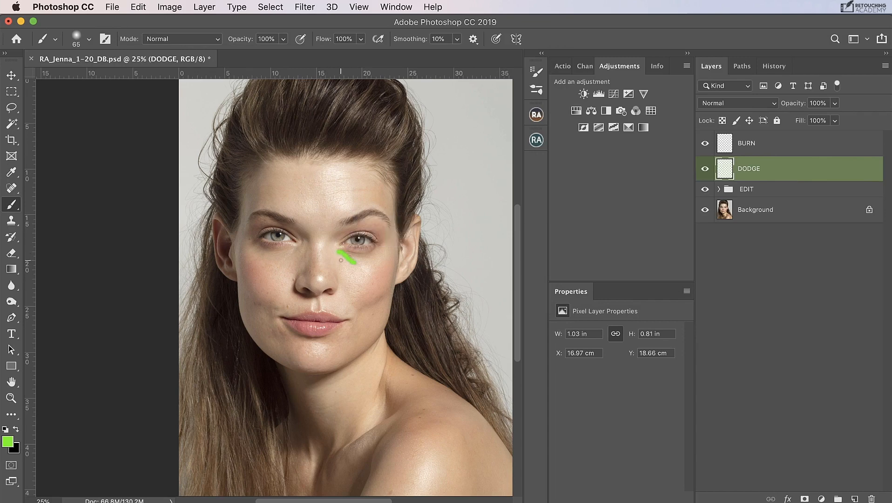
{"action": "key", "text": "super+plus"}
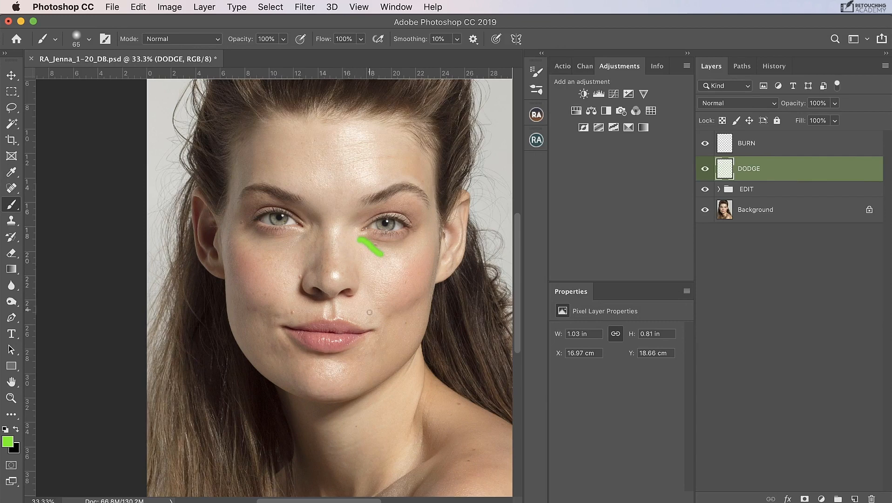
{"action": "left_click_drag", "start_coordinate": [326, 421], "coordinate": [371, 405]}
{"action": "left_click_drag", "start_coordinate": [328, 449], "coordinate": [375, 434]}
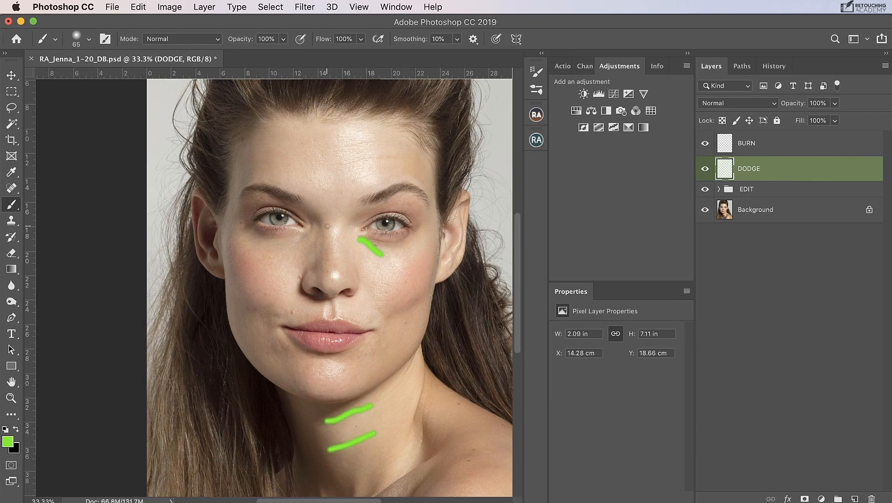
{"action": "left_click_drag", "start_coordinate": [311, 227], "coordinate": [287, 250]}
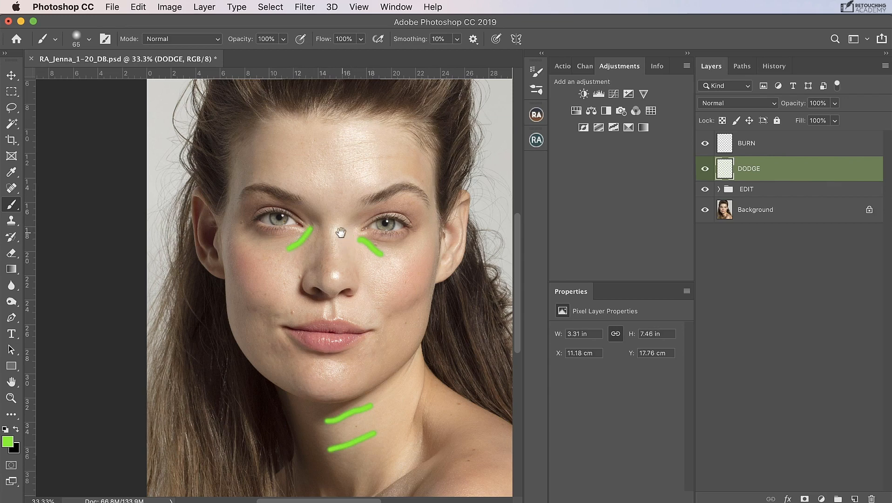
- Mark small green spots above the image-right eyelid and a short stroke below the image-left mouth corner
{"action": "scroll", "coordinate": [342, 231], "scroll_direction": "down", "scroll_amount": 2}
{"action": "left_click_drag", "start_coordinate": [416, 189], "coordinate": [412, 190]}
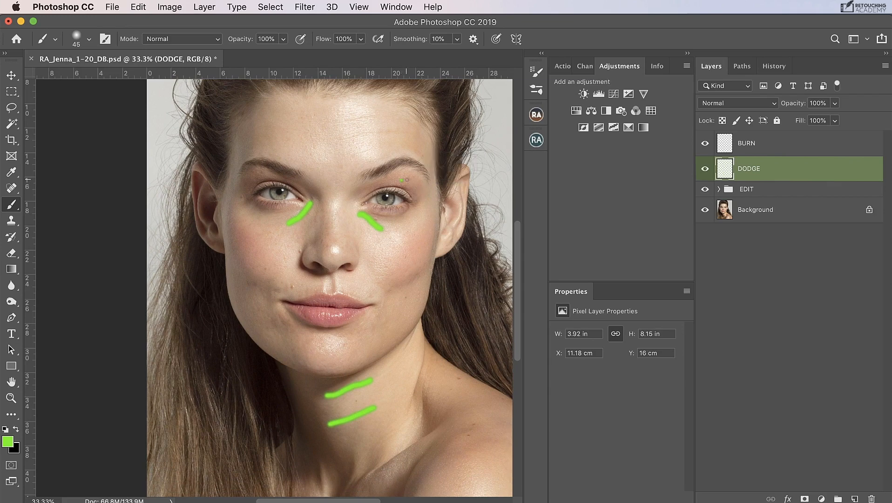
{"action": "key", "text": "super+equal"}
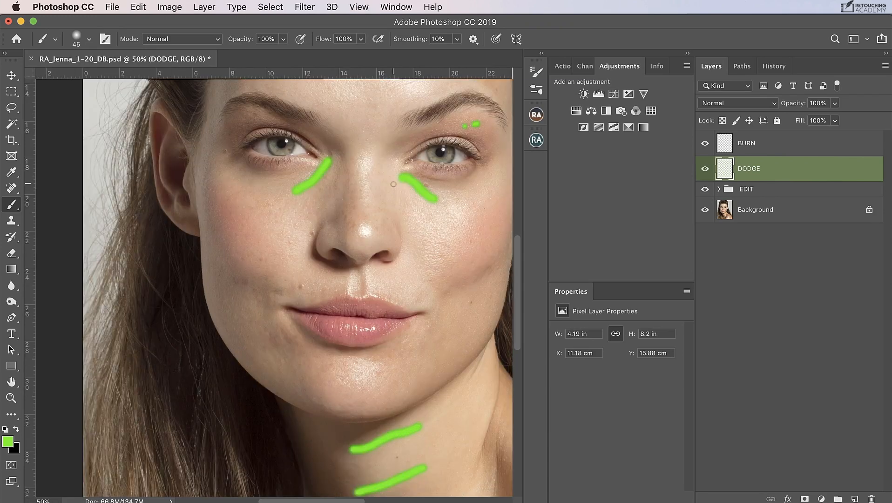
{"action": "left_click_drag", "start_coordinate": [418, 194], "coordinate": [343, 148]}
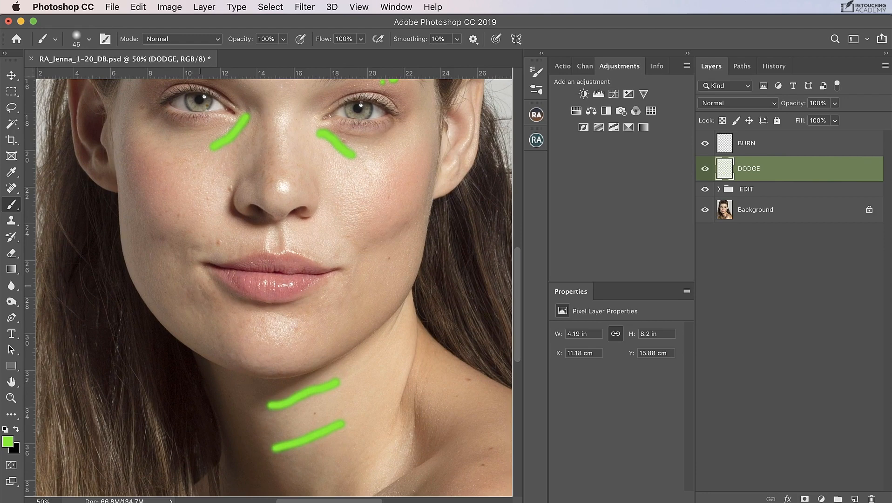
{"action": "left_click_drag", "start_coordinate": [200, 286], "coordinate": [207, 299]}
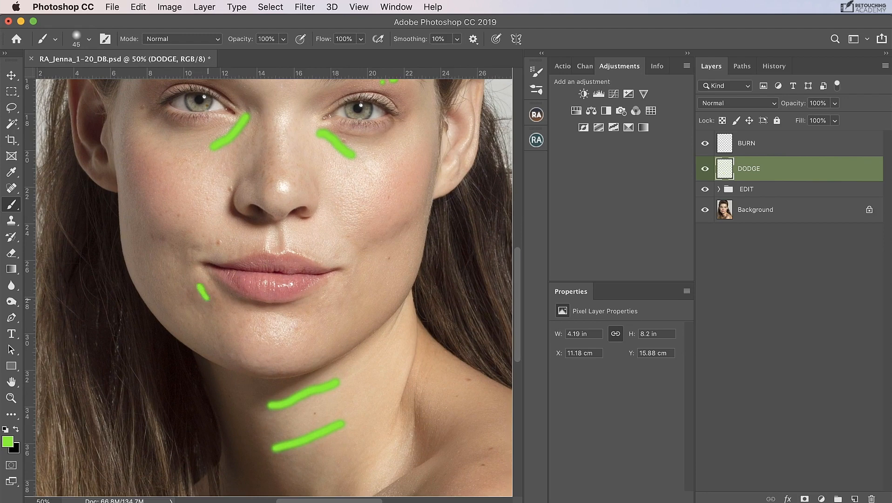
- Mark the dark spots above the upper lip and across the image-right cheek in green
{"action": "left_click", "coordinate": [209, 244]}
{"action": "left_click", "coordinate": [230, 256]}
{"action": "left_click", "coordinate": [241, 251]}
{"action": "left_click", "coordinate": [250, 250]}
{"action": "left_click", "coordinate": [340, 253]}
{"action": "mouse_move", "coordinate": [410, 236]}
{"action": "left_mouse_down"}
{"action": "mouse_move", "coordinate": [405, 226]}
{"action": "mouse_move", "coordinate": [368, 242]}
{"action": "left_mouse_up"}
- Set the brush to 36 px and mark dark patches beside both mouth corners and on the chin
{"action": "left_click", "coordinate": [339, 305], "text": "ctrl+alt"}
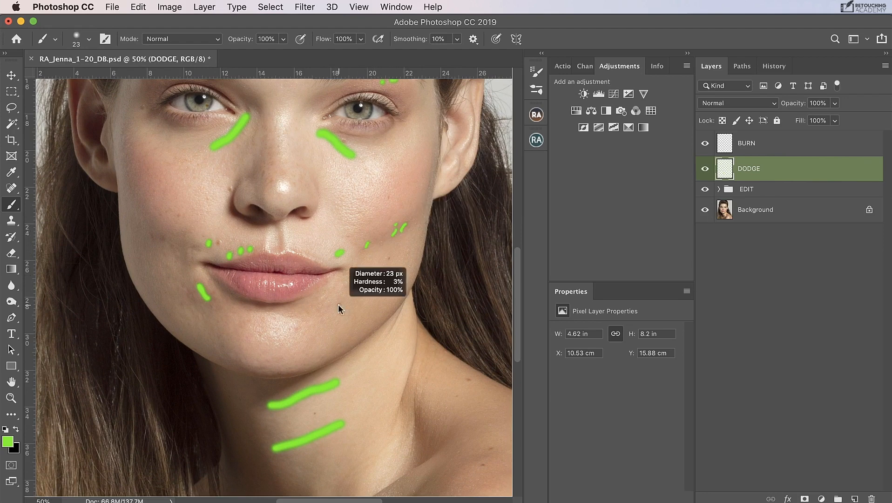
{"action": "mouse_move", "coordinate": [339, 307]}
{"action": "left_mouse_down"}
{"action": "mouse_move", "coordinate": [350, 283]}
{"action": "mouse_move", "coordinate": [363, 292]}
{"action": "left_mouse_up"}
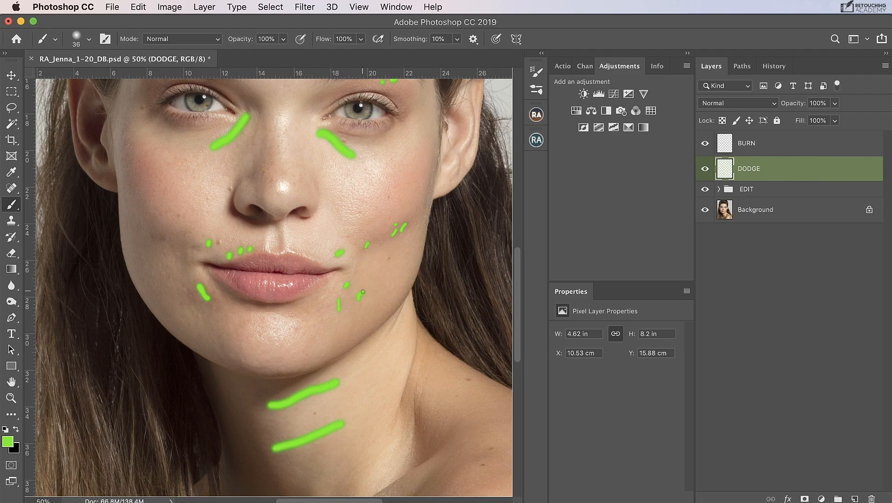
{"action": "mouse_move", "coordinate": [181, 305]}
{"action": "left_mouse_down"}
{"action": "mouse_move", "coordinate": [189, 293]}
{"action": "mouse_move", "coordinate": [191, 304]}
{"action": "left_mouse_up"}
{"action": "mouse_move", "coordinate": [276, 359]}
{"action": "left_mouse_down"}
{"action": "mouse_move", "coordinate": [269, 353]}
{"action": "mouse_move", "coordinate": [264, 367]}
{"action": "left_mouse_up"}
{"action": "left_click", "coordinate": [256, 370]}
{"action": "left_click", "coordinate": [295, 328]}
{"action": "left_click_drag", "start_coordinate": [310, 339], "coordinate": [316, 336]}
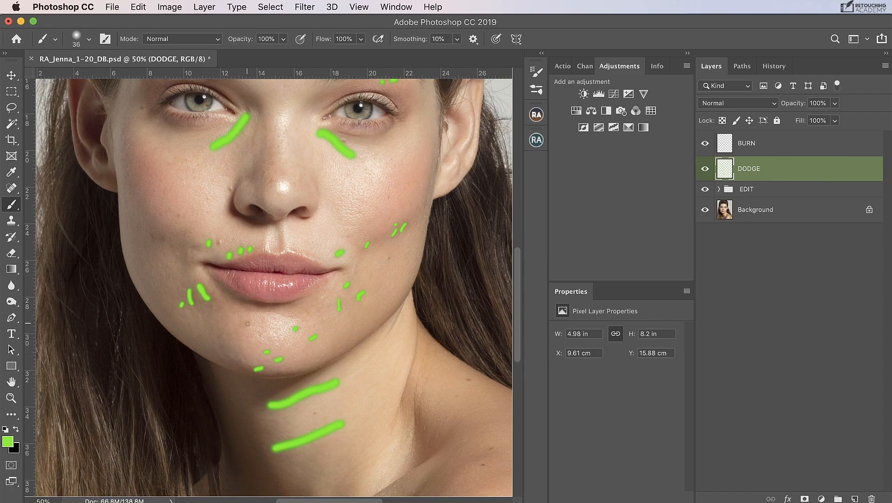
- Mark the dark patch below the lower lip and the scattered spots on the image-left cheek and jaw
{"action": "left_click_drag", "start_coordinate": [247, 323], "coordinate": [237, 327]}
{"action": "left_click", "coordinate": [183, 317]}
{"action": "left_click", "coordinate": [161, 238]}
{"action": "left_click", "coordinate": [152, 233]}
{"action": "left_click", "coordinate": [184, 231]}
{"action": "left_click", "coordinate": [175, 259]}
{"action": "left_click", "coordinate": [167, 276]}
{"action": "left_click", "coordinate": [178, 280]}
{"action": "left_click", "coordinate": [184, 285]}
- Mark the dark patches on the lower neck and along the collarbone with short green strokes
{"action": "left_click_drag", "start_coordinate": [378, 400], "coordinate": [359, 254]}
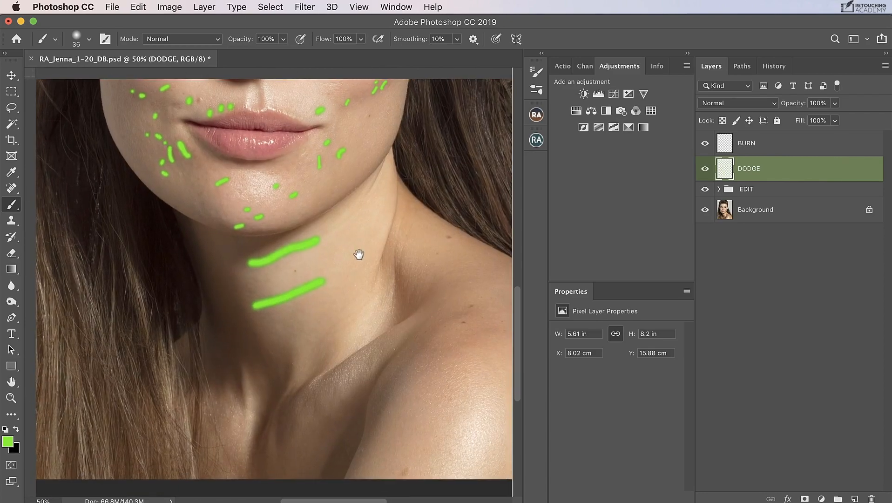
{"action": "key", "text": "super+r"}
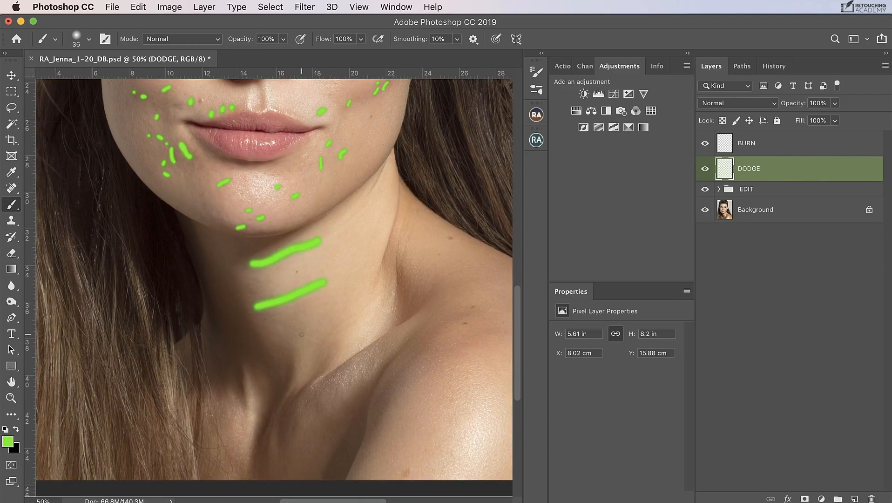
{"action": "left_click_drag", "start_coordinate": [301, 334], "coordinate": [306, 326]}
{"action": "left_click_drag", "start_coordinate": [315, 411], "coordinate": [317, 399]}
{"action": "left_click_drag", "start_coordinate": [307, 409], "coordinate": [338, 388]}
{"action": "left_click_drag", "start_coordinate": [375, 363], "coordinate": [377, 356]}
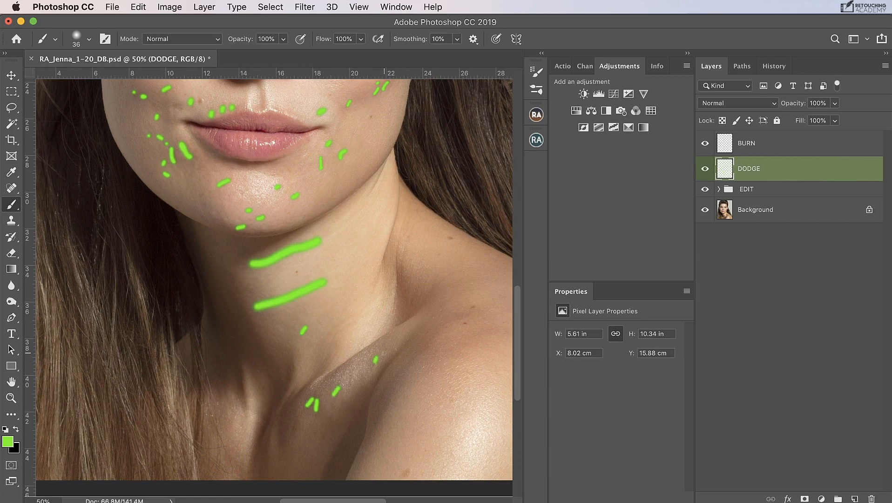
- Add small green marks on the neck between the two painted crease lines
{"action": "key", "text": "super+r"}
{"action": "left_click_drag", "start_coordinate": [360, 285], "coordinate": [365, 326]}
{"action": "key", "text": "super+r"}
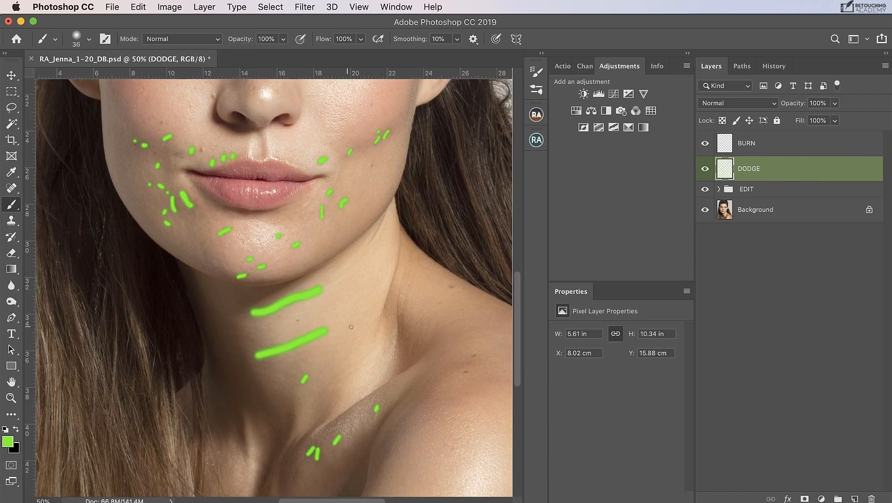
{"action": "left_click_drag", "start_coordinate": [251, 330], "coordinate": [259, 330]}
{"action": "scroll", "coordinate": [331, 298], "scroll_direction": "up", "scroll_amount": 5}
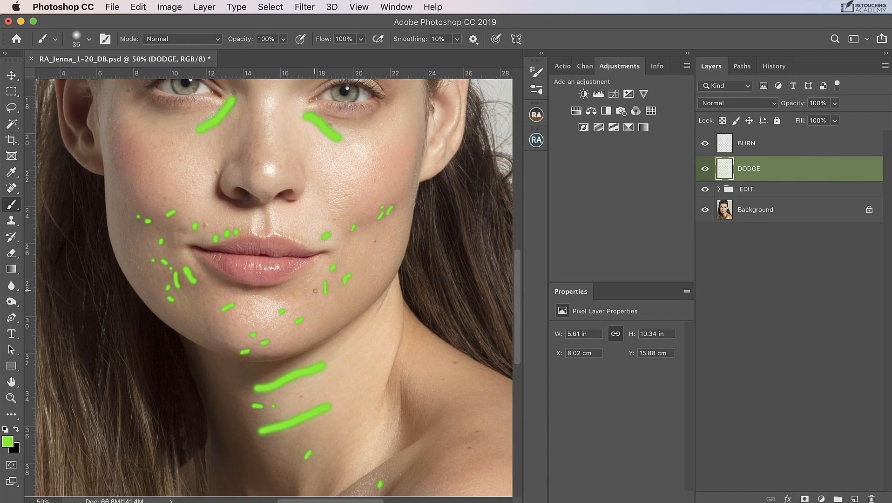
- Dot the remaining dark spots on both sides of the chin in green
{"action": "left_click", "coordinate": [303, 291]}
{"action": "left_click", "coordinate": [307, 303]}
{"action": "left_click", "coordinate": [207, 330]}
{"action": "left_click", "coordinate": [206, 319]}
{"action": "left_click", "coordinate": [247, 318]}
- Mark the shadows on the image-left side of the nose and the spot below the image-left eye
{"action": "mouse_move", "coordinate": [276, 327]}
{"action": "left_mouse_down"}
{"action": "mouse_move", "coordinate": [320, 360]}
{"action": "mouse_move", "coordinate": [342, 358]}
{"action": "left_mouse_up"}
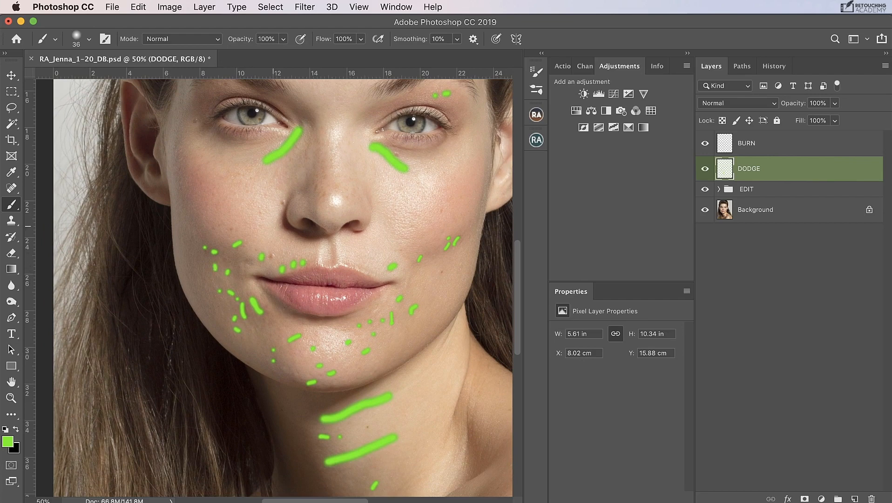
{"action": "left_click_drag", "start_coordinate": [350, 187], "coordinate": [353, 256]}
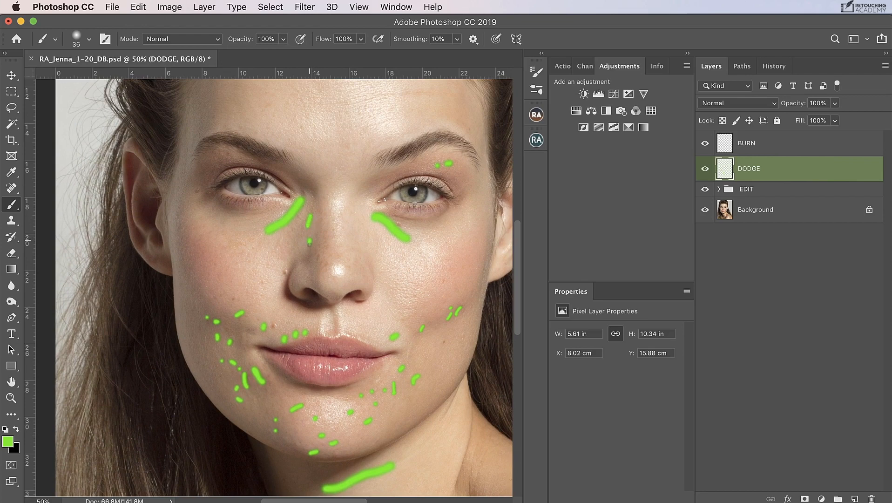
{"action": "left_click_drag", "start_coordinate": [349, 221], "coordinate": [344, 265]}
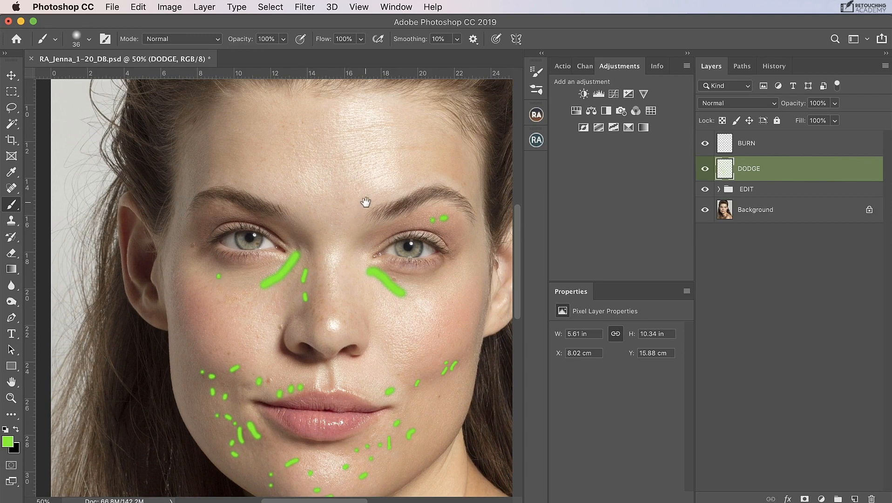
- Mark the forehead creases above the image-right eyebrow and the area below the hairline with short green strokes
{"action": "left_click_drag", "start_coordinate": [365, 201], "coordinate": [317, 254]}
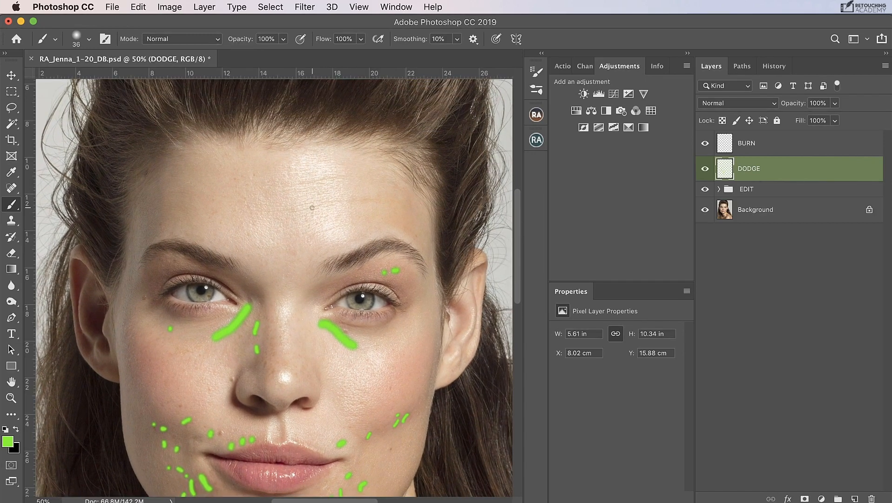
{"action": "left_click_drag", "start_coordinate": [312, 209], "coordinate": [349, 202]}
{"action": "left_click_drag", "start_coordinate": [323, 230], "coordinate": [334, 224]}
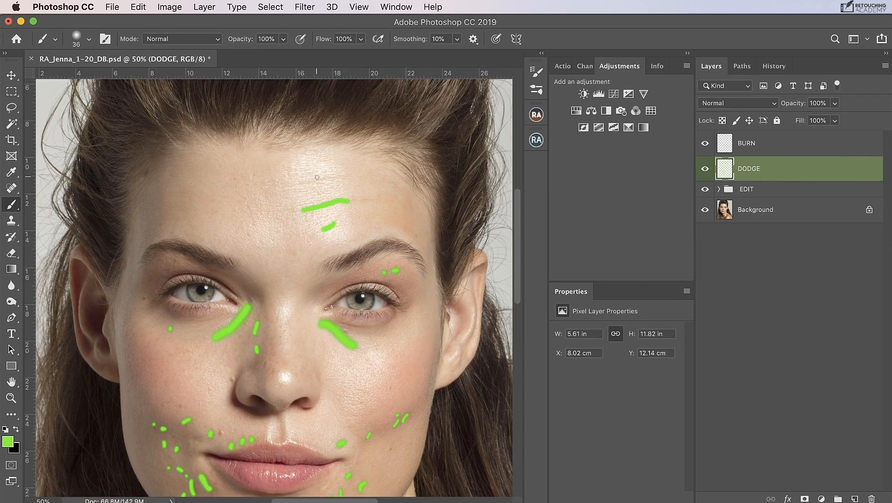
{"action": "left_click_drag", "start_coordinate": [305, 184], "coordinate": [336, 178]}
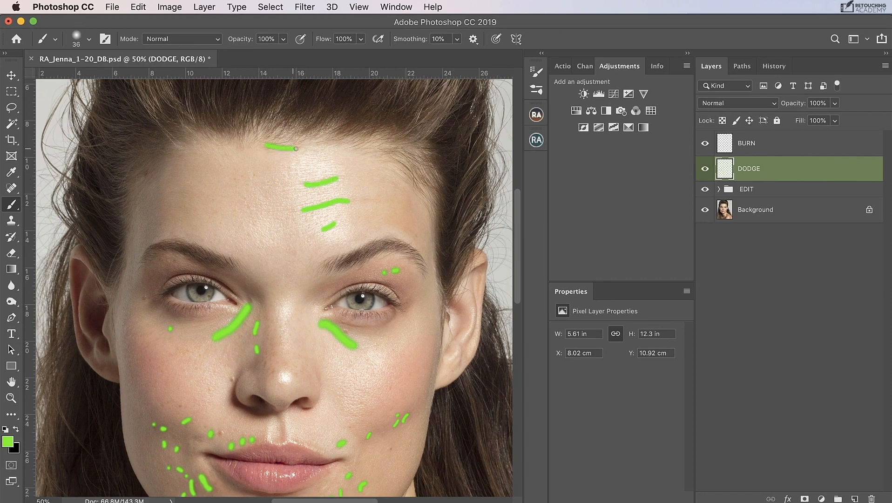
- Make the BURN layer active and set the foreground colour to magenta ff47ff
{"action": "left_click", "coordinate": [723, 145]}
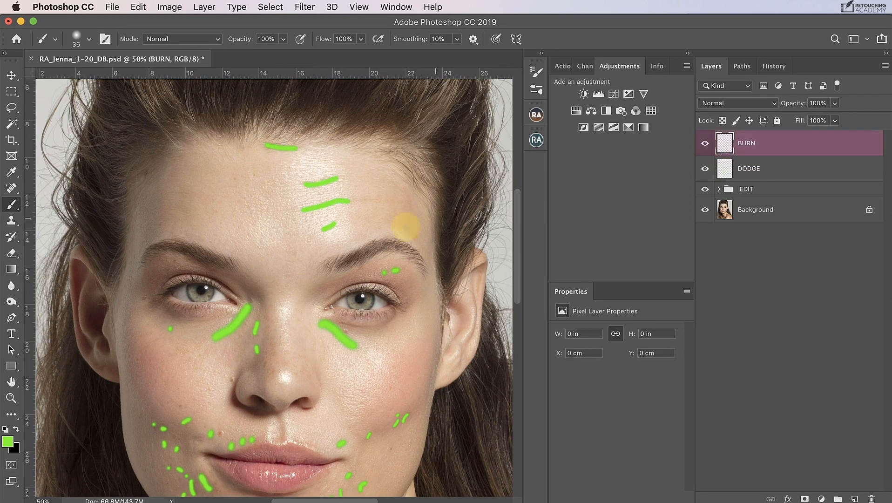
{"action": "left_click", "coordinate": [7, 441]}
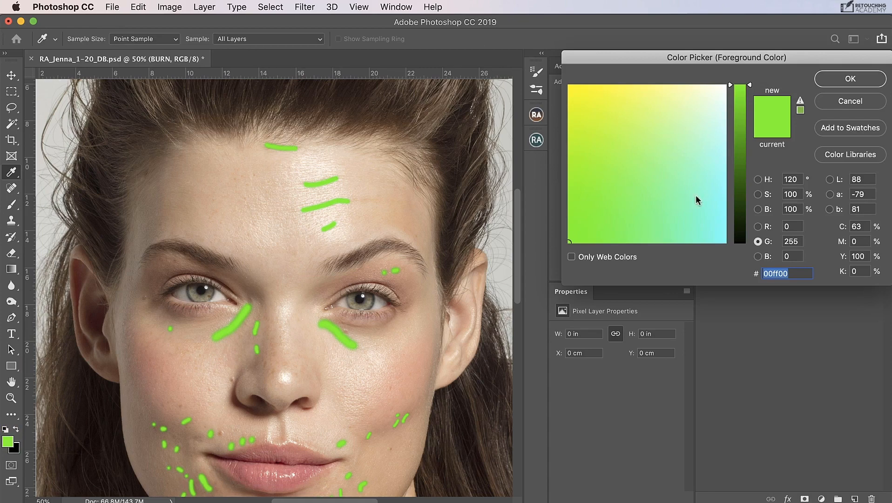
{"action": "type", "text": "ff47ff"}
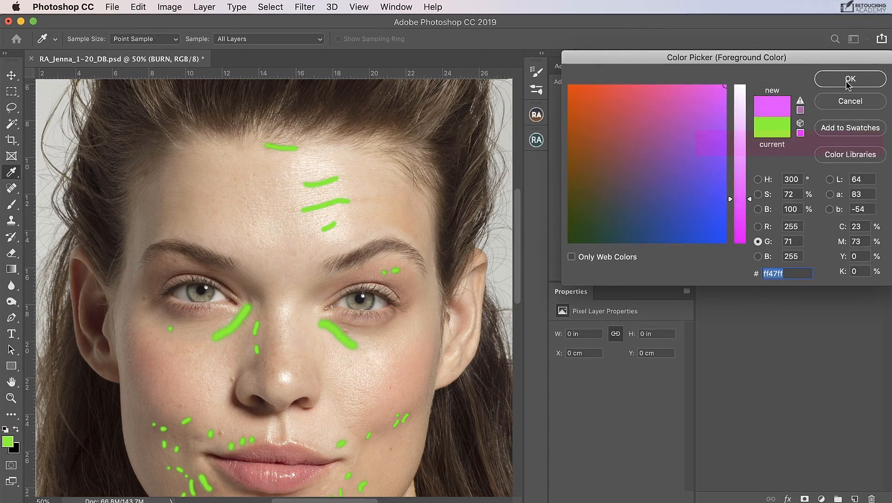
{"action": "left_click", "coordinate": [849, 80]}
- Set the brush diameter to 53 px and paint magenta strokes above both eyebrows
{"action": "left_click_drag", "start_coordinate": [384, 235], "coordinate": [391, 236]}
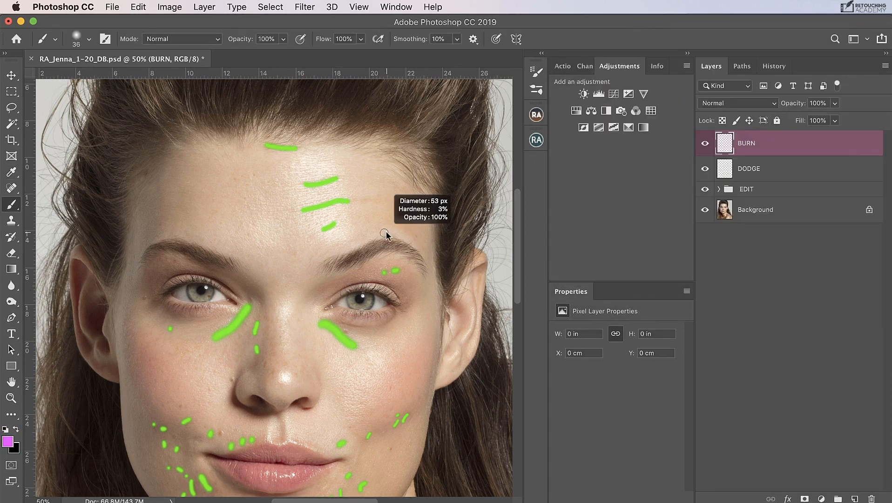
{"action": "key", "text": "super+minus"}
{"action": "key", "text": "super+plus"}
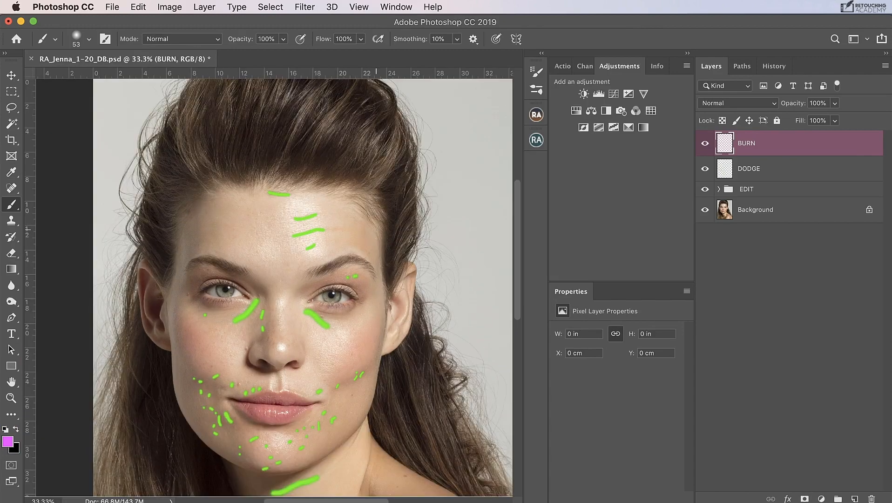
{"action": "mouse_move", "coordinate": [361, 258]}
{"action": "left_mouse_down"}
{"action": "mouse_move", "coordinate": [372, 199]}
{"action": "mouse_move", "coordinate": [378, 204]}
{"action": "mouse_move", "coordinate": [349, 206]}
{"action": "mouse_move", "coordinate": [385, 206]}
{"action": "left_mouse_up"}
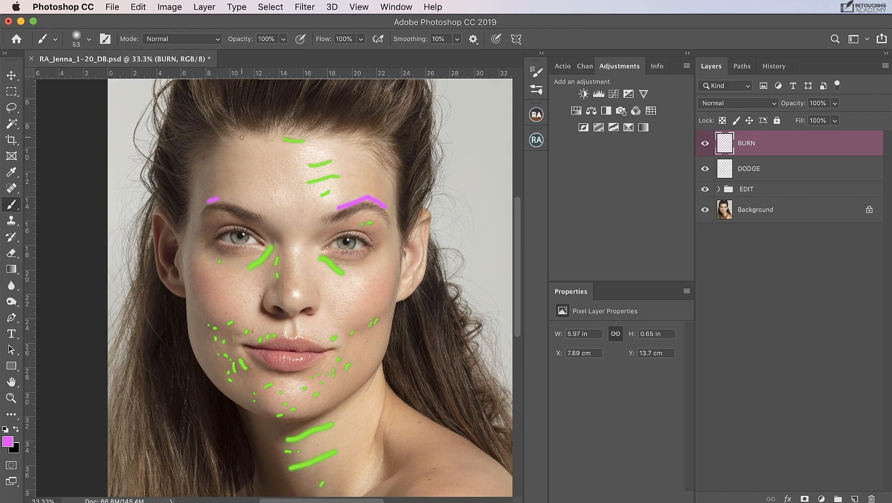
- Paint magenta dabs along the hairline with a 101 px brush and two on the image-right temple at 75 px
{"action": "left_click_drag", "start_coordinate": [241, 138], "coordinate": [249, 137]}
{"action": "mouse_move", "coordinate": [239, 133]}
{"action": "left_mouse_down"}
{"action": "mouse_move", "coordinate": [329, 126]}
{"action": "mouse_move", "coordinate": [348, 134]}
{"action": "left_mouse_up"}
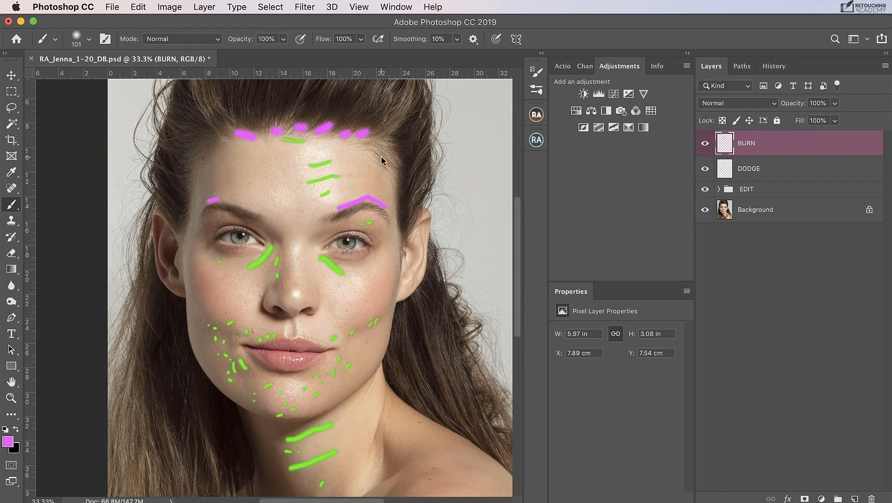
{"action": "left_click_drag", "start_coordinate": [381, 160], "coordinate": [375, 155]}
{"action": "scroll", "coordinate": [394, 259], "scroll_direction": "down", "scroll_amount": 5}
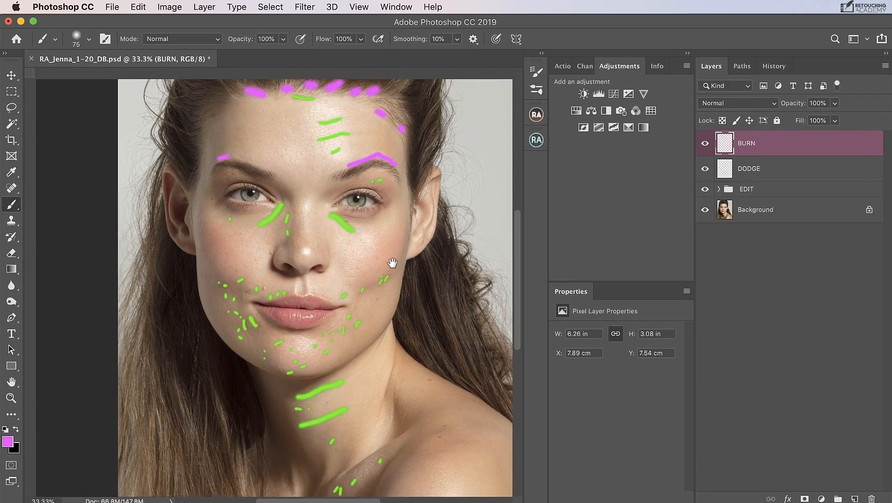
- Mark the bright spots beside the nose, on the image-left cheek and around the mouth in magenta with 57 px down to 31 px brushes
{"action": "key", "text": "super+equal"}
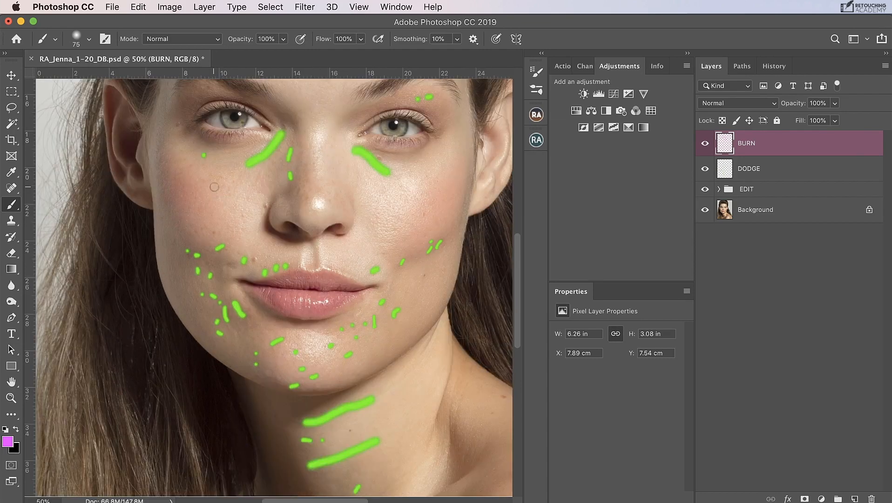
{"action": "left_click_drag", "start_coordinate": [246, 200], "coordinate": [269, 258]}
{"action": "left_click_drag", "start_coordinate": [297, 199], "coordinate": [294, 199]}
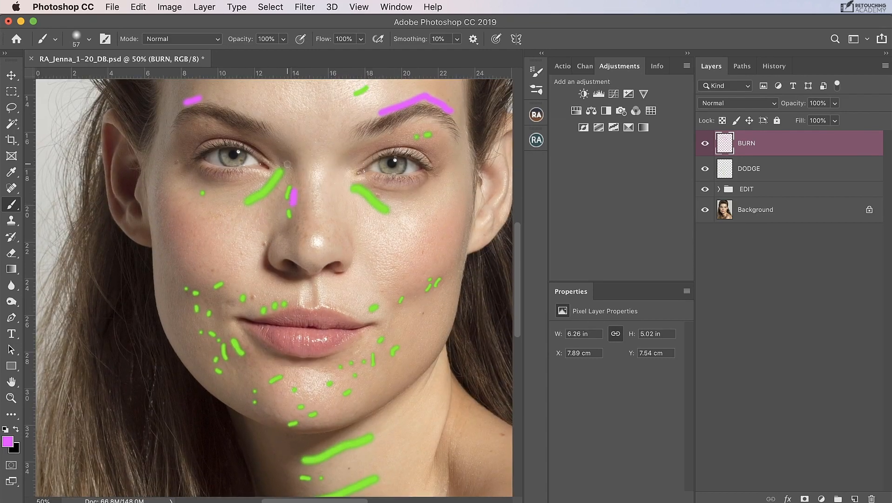
{"action": "left_click_drag", "start_coordinate": [238, 210], "coordinate": [232, 218]}
{"action": "left_click", "coordinate": [171, 205]}
{"action": "left_click_drag", "start_coordinate": [262, 339], "coordinate": [252, 280]}
{"action": "left_click_drag", "start_coordinate": [228, 321], "coordinate": [220, 322]}
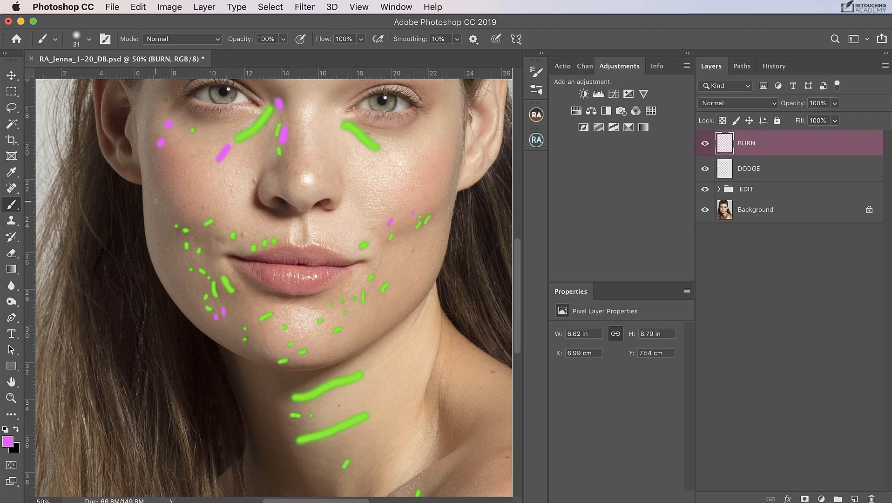
- Paint one large magenta dot on the forehead between the eyebrows with a 187 px brush
{"action": "mouse_move", "coordinate": [341, 282]}
{"action": "left_mouse_down"}
{"action": "mouse_move", "coordinate": [335, 244]}
{"action": "mouse_move", "coordinate": [314, 372]}
{"action": "mouse_move", "coordinate": [318, 429]}
{"action": "left_mouse_up"}
{"action": "left_click_drag", "start_coordinate": [303, 188], "coordinate": [318, 189]}
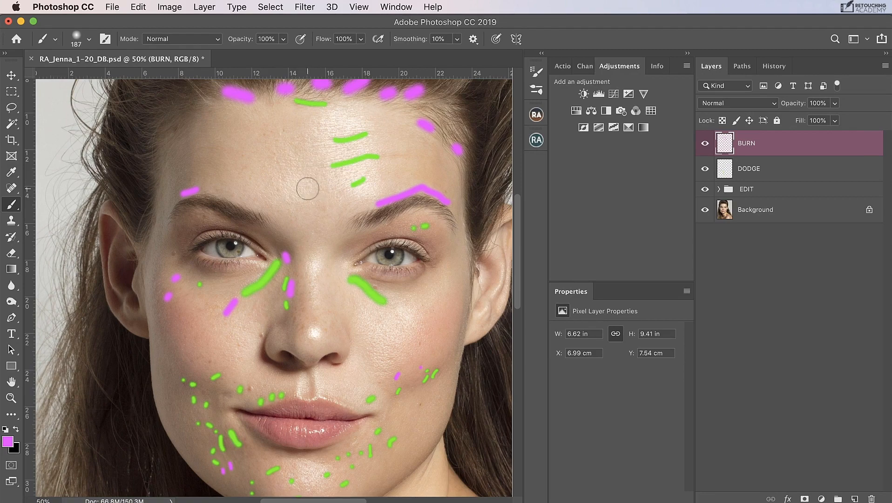
{"action": "left_click", "coordinate": [297, 188]}
{"action": "left_click", "coordinate": [296, 189]}
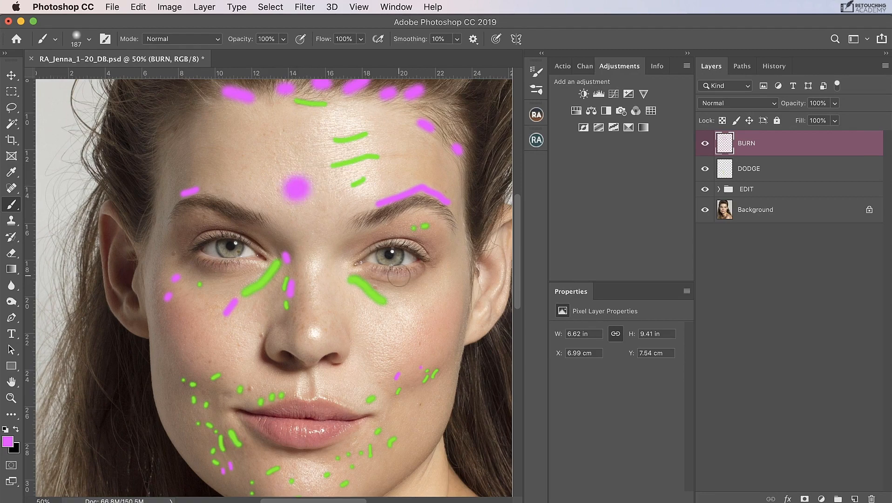
- Reduce the brush to 71 px and add a small magenta spot on the image-left side of the lower chin
{"action": "left_click_drag", "start_coordinate": [393, 275], "coordinate": [374, 273]}
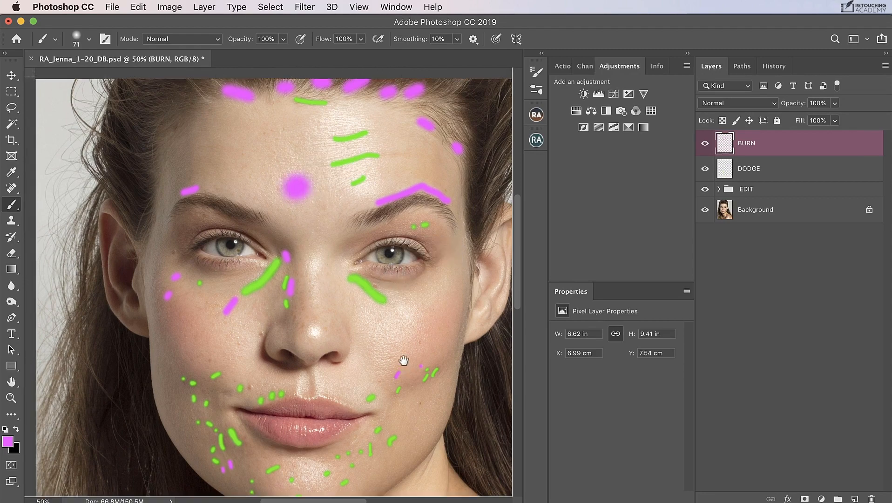
{"action": "mouse_move", "coordinate": [402, 365]}
{"action": "left_mouse_down"}
{"action": "mouse_move", "coordinate": [366, 145]}
{"action": "mouse_move", "coordinate": [369, 262]}
{"action": "left_mouse_up"}
{"action": "key", "text": "super+r"}
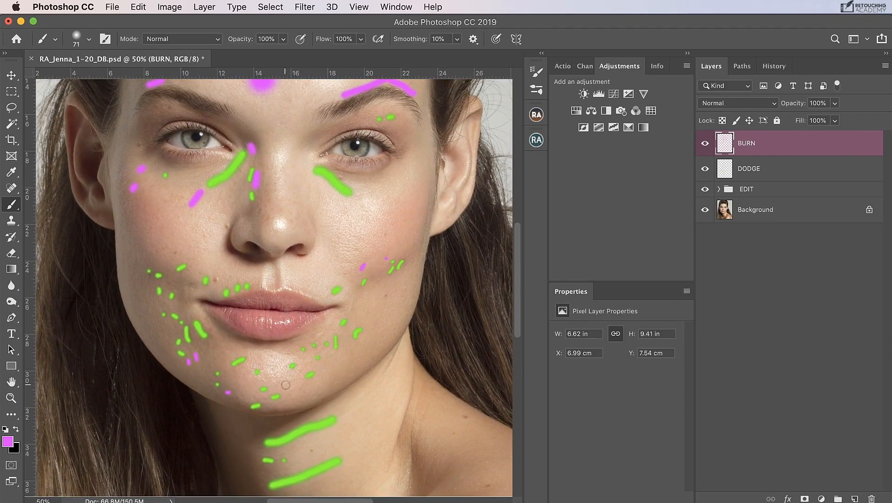
- Return to the DODGE layer, sample its green and mark more dark spots on the chin with a 35 px brush
{"action": "left_click", "coordinate": [726, 172]}
{"action": "left_click", "coordinate": [342, 175], "text": "alt"}
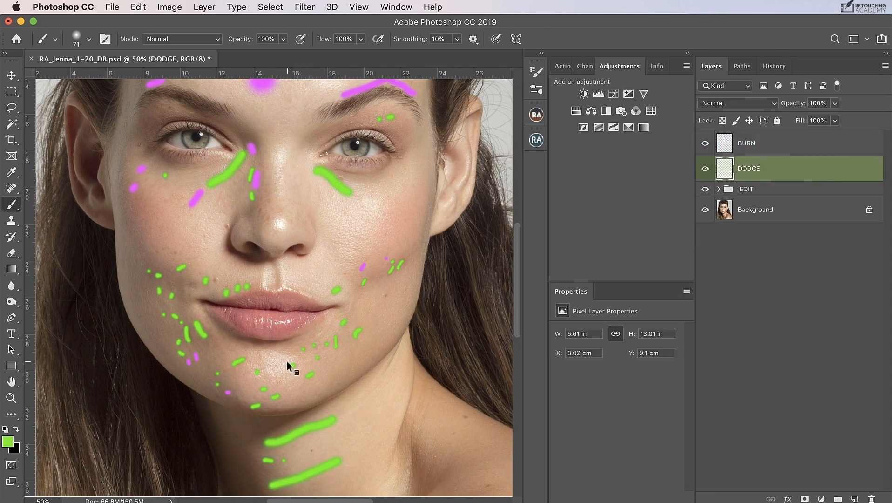
{"action": "left_click_drag", "start_coordinate": [288, 369], "coordinate": [273, 372]}
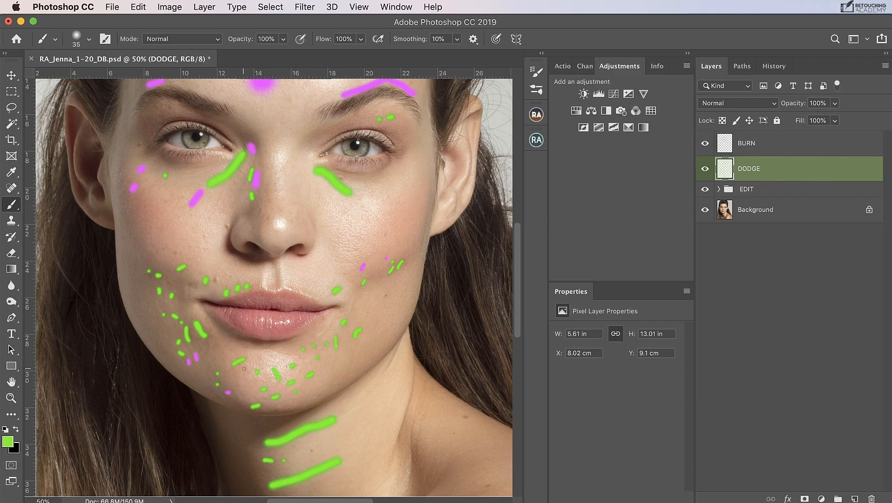
{"action": "left_click", "coordinate": [206, 341]}
- Switch to the BURN layer, sample its magenta and mark the cheek below the image-left eye with a 53 px brush
{"action": "mouse_move", "coordinate": [259, 184]}
{"action": "left_mouse_down"}
{"action": "mouse_move", "coordinate": [302, 237]}
{"action": "mouse_move", "coordinate": [319, 224]}
{"action": "mouse_move", "coordinate": [317, 208]}
{"action": "left_mouse_up"}
{"action": "key", "text": "super+r"}
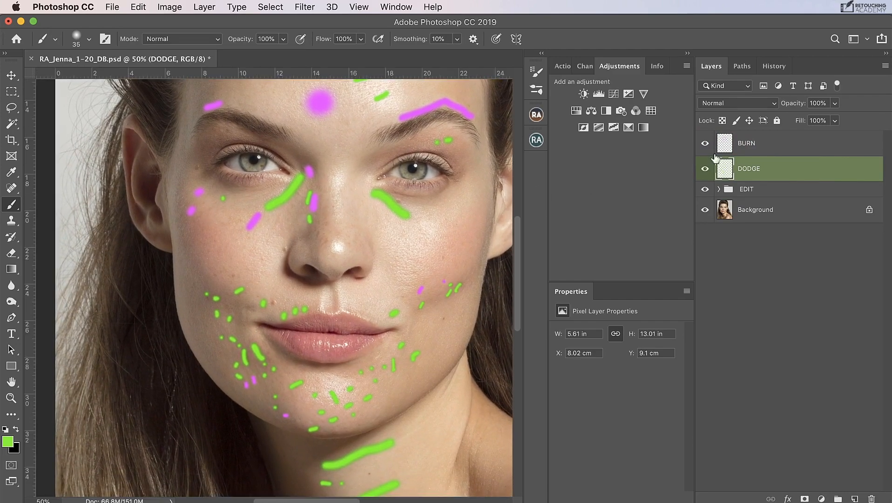
{"action": "left_click", "coordinate": [726, 145]}
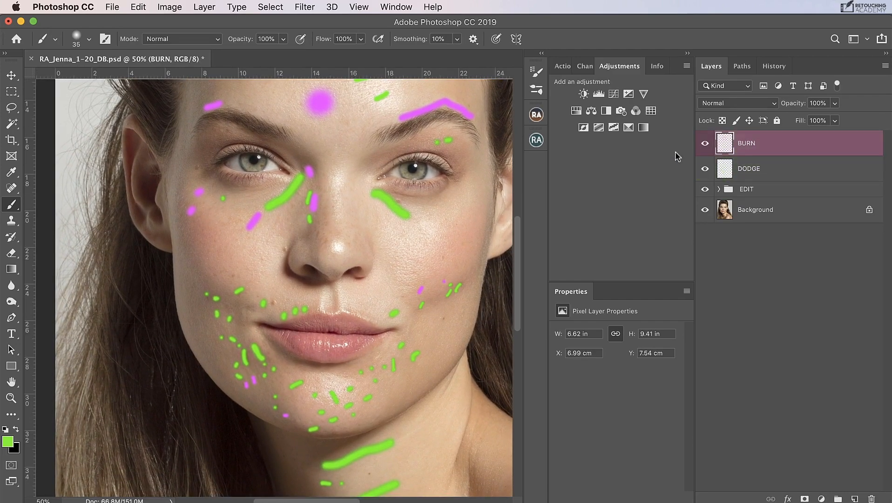
{"action": "left_click", "coordinate": [324, 102], "text": "alt"}
{"action": "left_click_drag", "start_coordinate": [232, 222], "coordinate": [221, 216]}
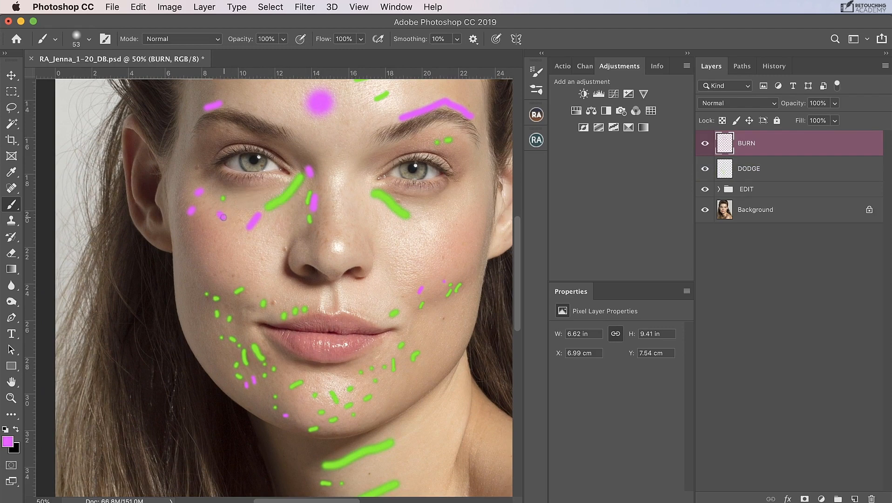
- Add small magenta marks on the chin, below the mouth and on the lower neck with a 23 px brush
{"action": "left_click_drag", "start_coordinate": [293, 295], "coordinate": [255, 203]}
{"action": "left_click_drag", "start_coordinate": [346, 257], "coordinate": [334, 259]}
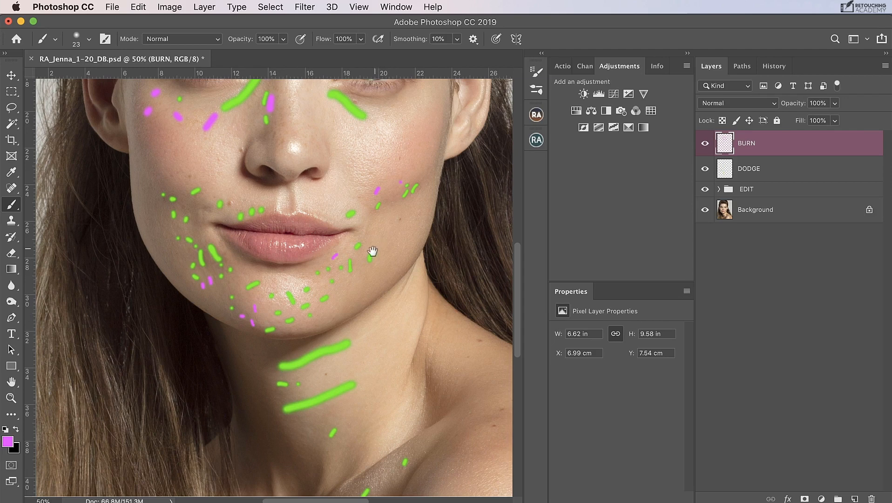
{"action": "mouse_move", "coordinate": [372, 251]}
{"action": "left_mouse_down"}
{"action": "mouse_move", "coordinate": [368, 184]}
{"action": "mouse_move", "coordinate": [290, 160]}
{"action": "mouse_move", "coordinate": [255, 179]}
{"action": "left_mouse_up"}
{"action": "key", "text": "ctrl+r"}
{"action": "left_click", "coordinate": [193, 349], "text": "ctrl+alt"}
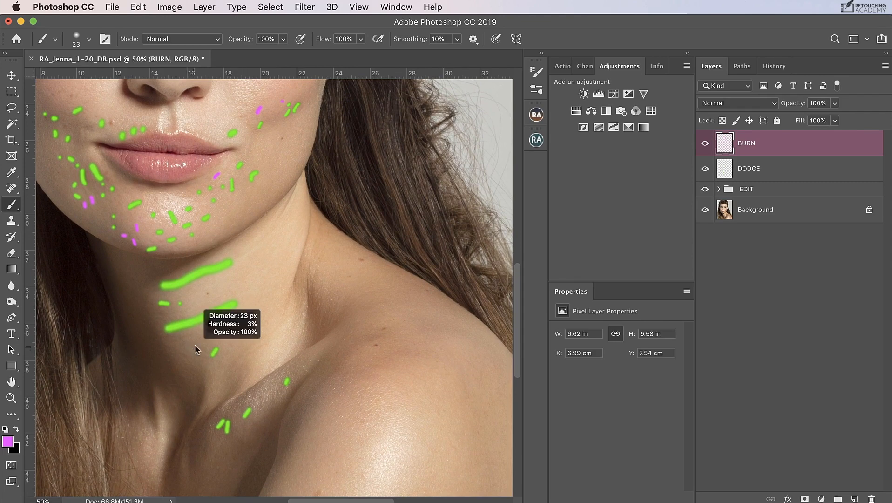
{"action": "left_click_drag", "start_coordinate": [259, 291], "coordinate": [360, 442]}
{"action": "left_click_drag", "start_coordinate": [340, 314], "coordinate": [326, 244]}
{"action": "key", "text": "super+minus"}
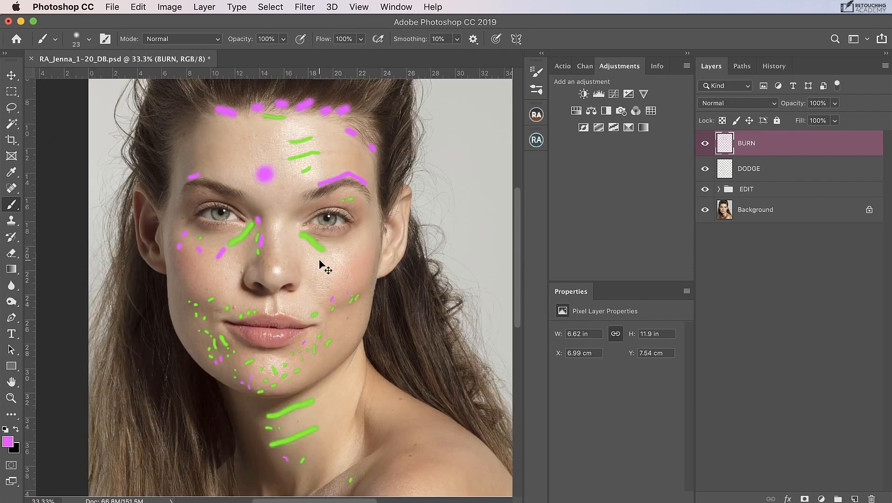
- Toggle the BURN layer's visibility repeatedly to compare the portrait with and without the magenta marks, ending with it hidden
{"action": "left_click", "coordinate": [705, 143]}
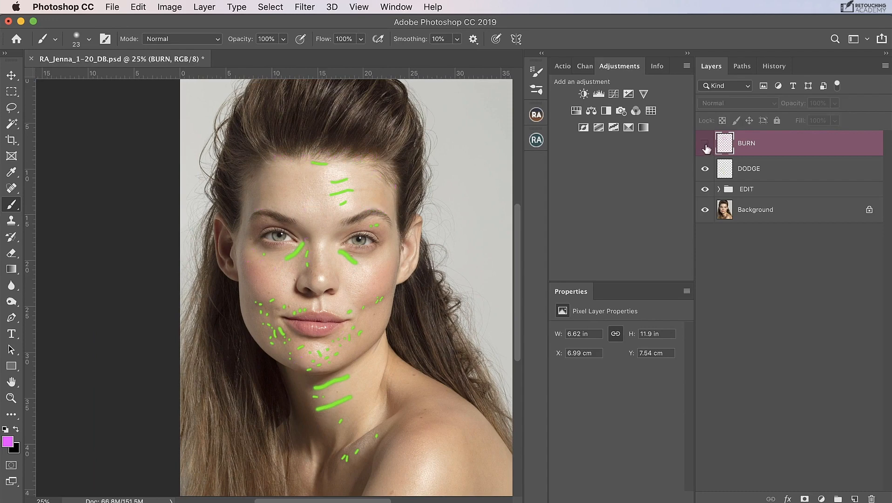
{"action": "left_click", "coordinate": [705, 144]}
{"action": "left_click", "coordinate": [705, 143]}
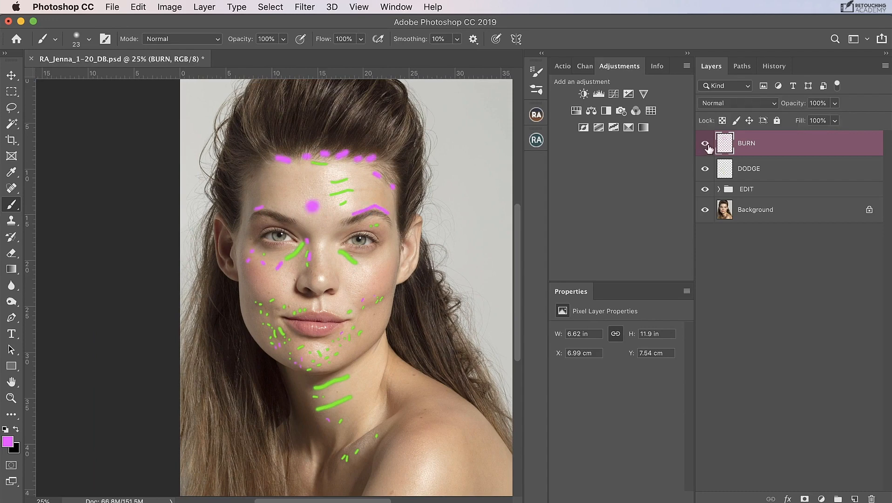
{"action": "left_click", "coordinate": [705, 144]}
{"action": "left_click", "coordinate": [705, 143]}
{"action": "left_click", "coordinate": [705, 144]}
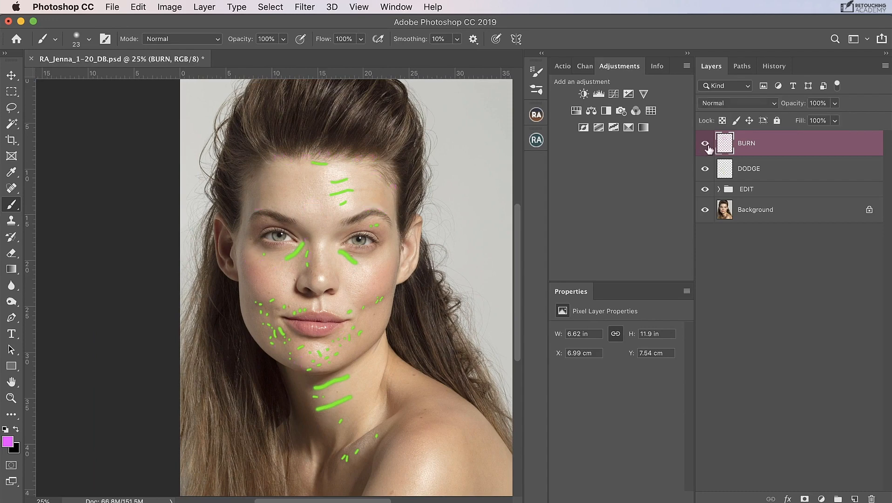
{"action": "left_click", "coordinate": [705, 143]}
{"action": "left_click", "coordinate": [708, 146]}
{"action": "left_click", "coordinate": [709, 146]}
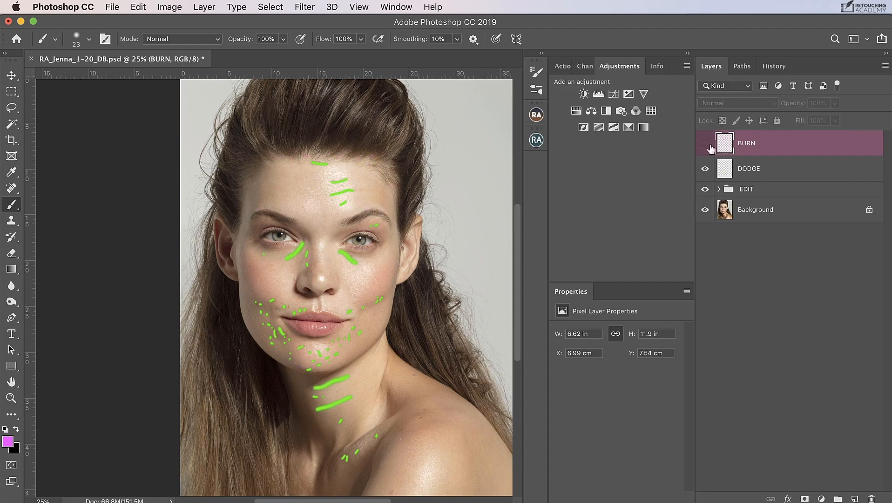
{"action": "left_click", "coordinate": [708, 146]}
{"action": "left_click", "coordinate": [707, 146]}
{"action": "left_click", "coordinate": [706, 146]}
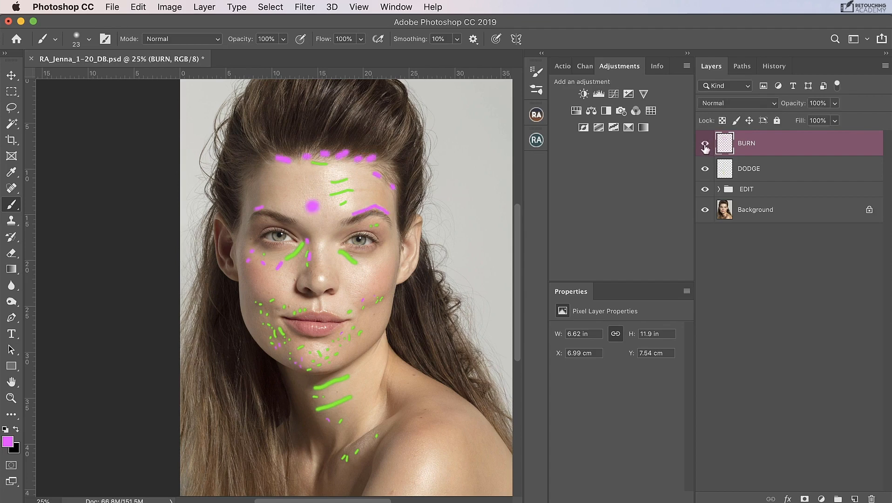
{"action": "left_click", "coordinate": [705, 147]}
{"action": "left_click", "coordinate": [705, 146]}
{"action": "left_click", "coordinate": [705, 146]}
{"action": "left_click", "coordinate": [704, 146]}
{"action": "left_click", "coordinate": [704, 147]}
{"action": "left_click", "coordinate": [704, 147]}
{"action": "left_click", "coordinate": [705, 146]}
{"action": "left_click", "coordinate": [706, 147]}
{"action": "left_click", "coordinate": [705, 146]}
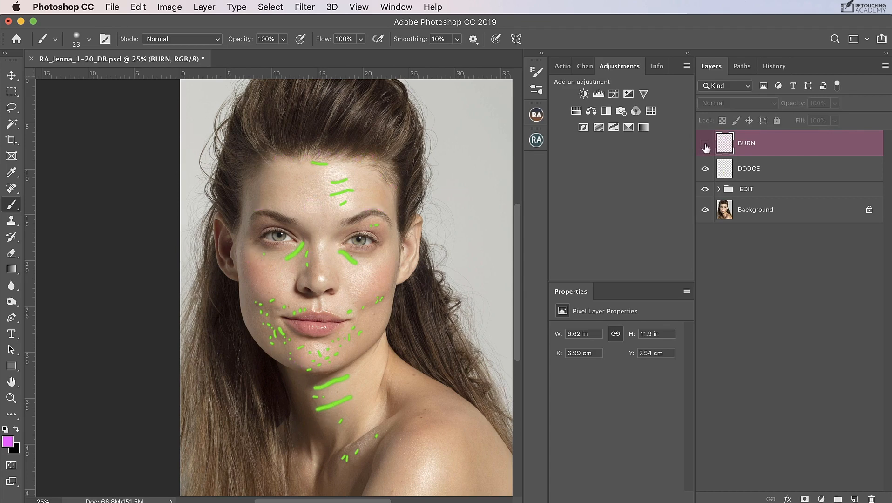
- Toggle the DODGE layer's visibility repeatedly to compare the portrait with and without the green marks, ending with it hidden
{"action": "left_click", "coordinate": [705, 169]}
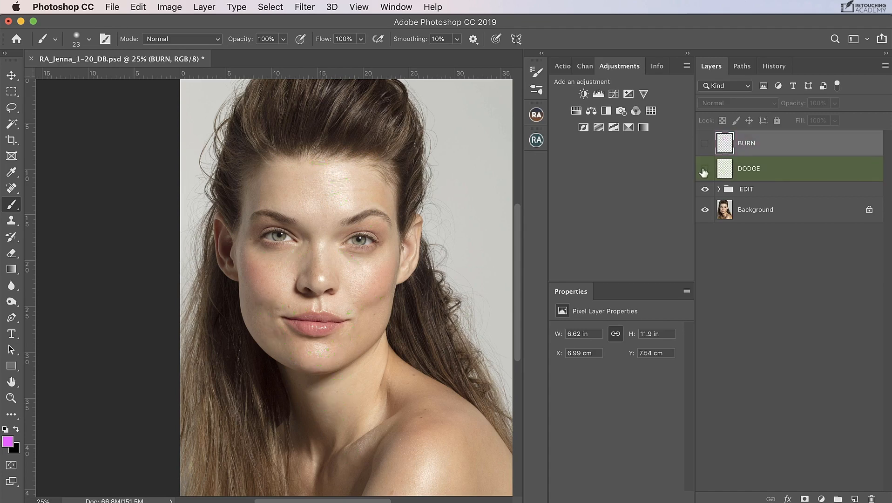
{"action": "left_click", "coordinate": [704, 169]}
{"action": "left_click", "coordinate": [704, 169]}
{"action": "left_click", "coordinate": [704, 169]}
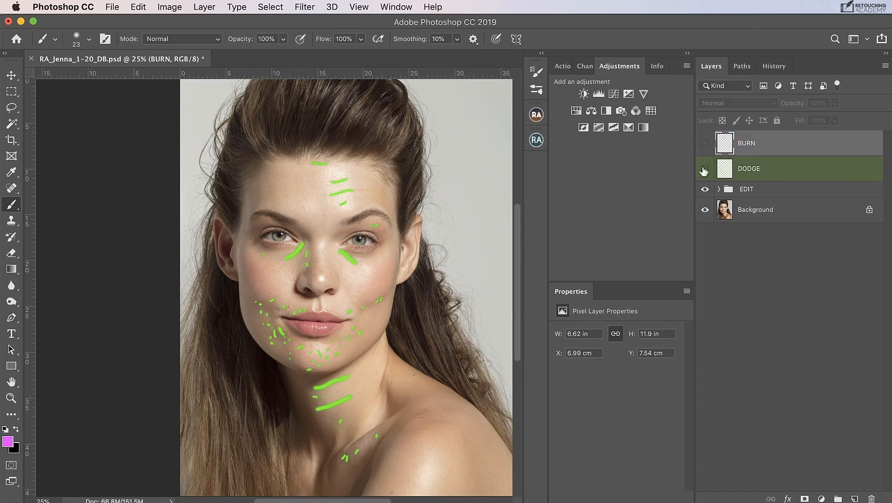
{"action": "left_click", "coordinate": [704, 169]}
{"action": "left_click", "coordinate": [704, 169]}
{"action": "left_click", "coordinate": [704, 169]}
{"action": "left_click", "coordinate": [705, 169]}
{"action": "left_click", "coordinate": [704, 169]}
{"action": "left_click", "coordinate": [704, 169]}
{"action": "left_click", "coordinate": [704, 169]}
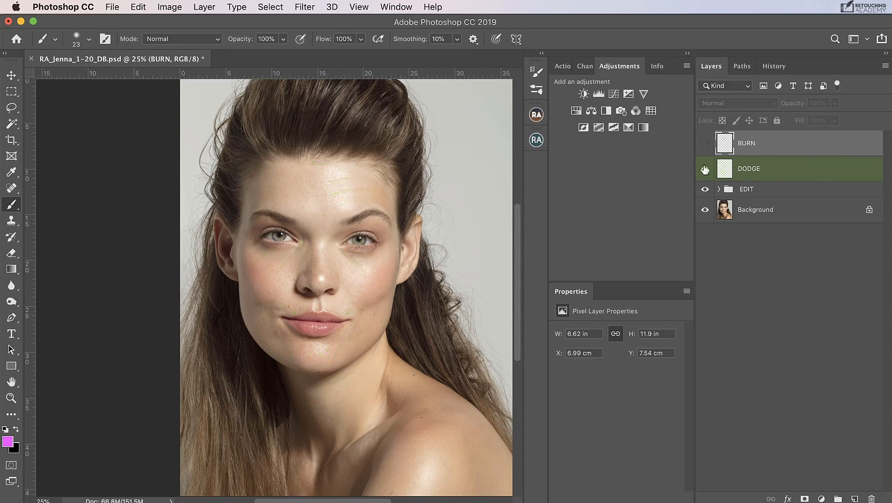
- Keep switching the green DODGE guide marks on and off over the portrait to review the areas marked for lightening
{"action": "left_click", "coordinate": [704, 169]}
{"action": "left_click", "coordinate": [704, 169]}
{"action": "left_click", "coordinate": [705, 170]}
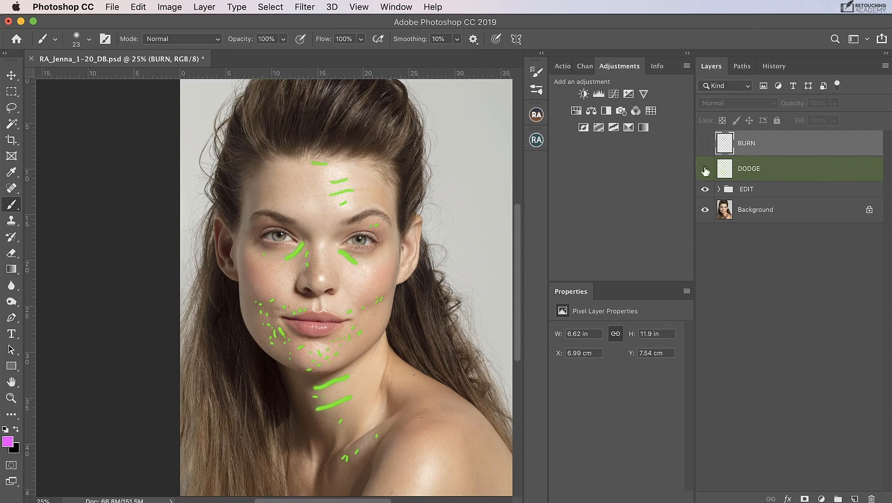
{"action": "left_click", "coordinate": [705, 170]}
{"action": "left_click", "coordinate": [705, 170]}
{"action": "left_click", "coordinate": [705, 170]}
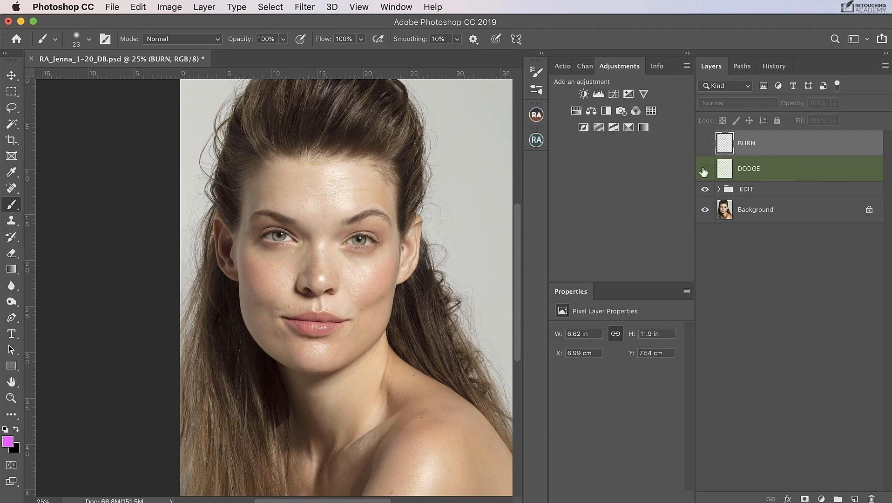
{"action": "left_click", "coordinate": [704, 170]}
{"action": "left_click", "coordinate": [704, 170]}
{"action": "left_click", "coordinate": [705, 170]}
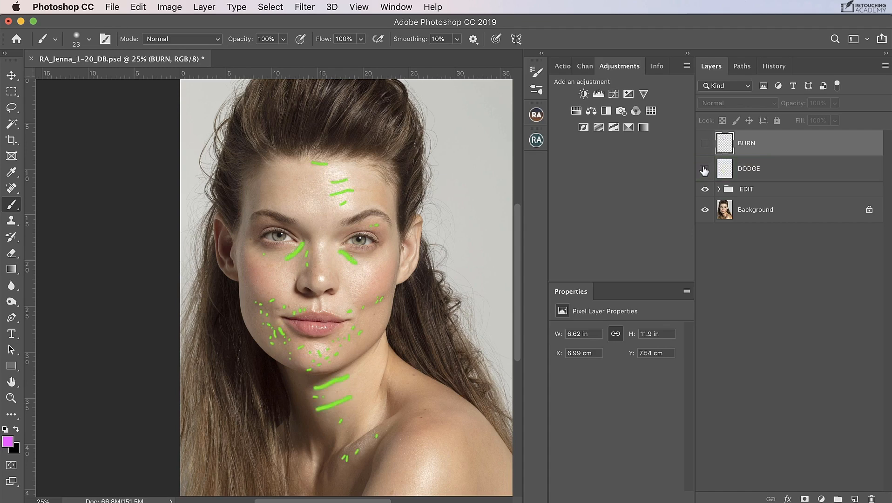
{"action": "left_click", "coordinate": [705, 170]}
- Delete the BURN and DODGE guide layers together and expand the EDIT group
{"action": "left_click", "coordinate": [808, 163], "text": "shift"}
{"action": "mouse_move", "coordinate": [809, 163]}
{"action": "left_mouse_down"}
{"action": "mouse_move", "coordinate": [815, 407]}
{"action": "mouse_move", "coordinate": [871, 499]}
{"action": "left_mouse_up"}
{"action": "left_click", "coordinate": [719, 138]}
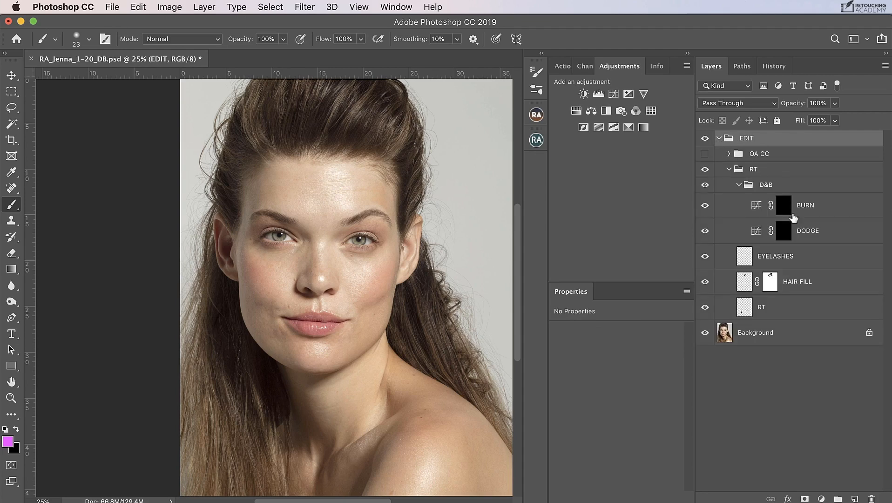
- Select the DODGE Curves layer's mask in the D&B group and frame the mouth, chin and neck at 50% zoom
{"action": "left_click", "coordinate": [811, 231]}
{"action": "key", "text": "super+equal"}
{"action": "key", "text": "super+equal"}
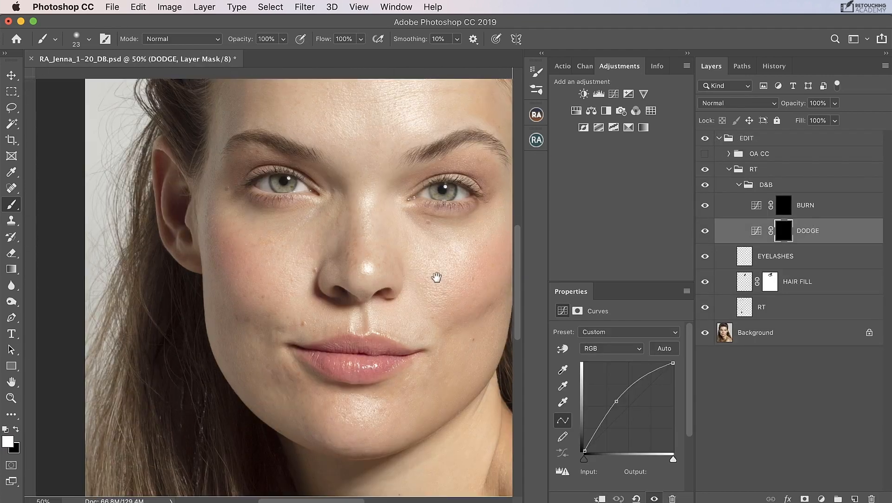
{"action": "left_click_drag", "start_coordinate": [437, 277], "coordinate": [401, 204]}
{"action": "key", "text": "super+r"}
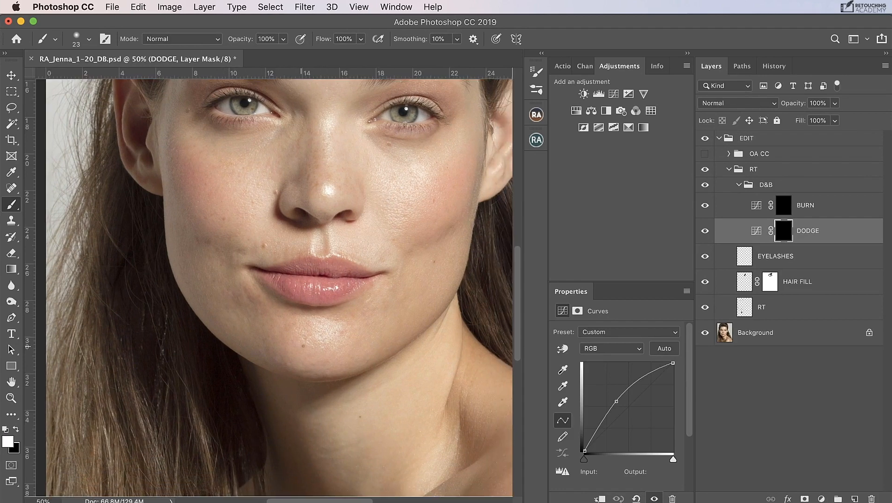
{"action": "left_click_drag", "start_coordinate": [367, 221], "coordinate": [379, 200]}
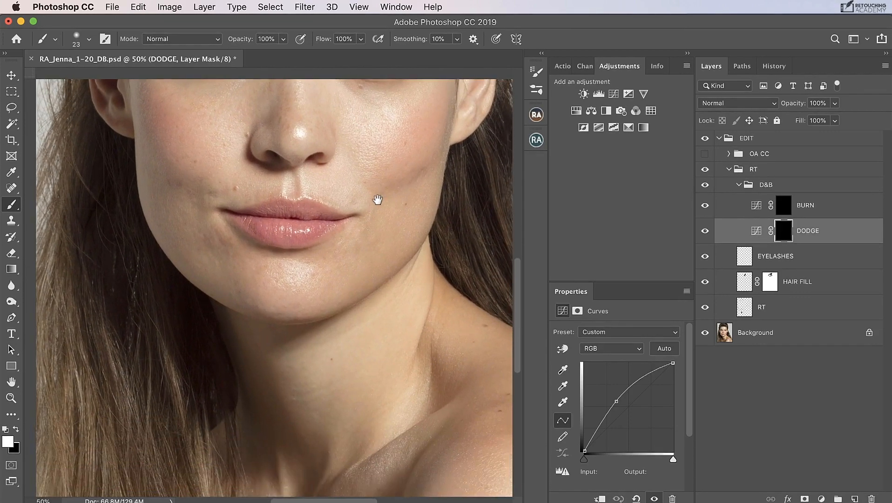